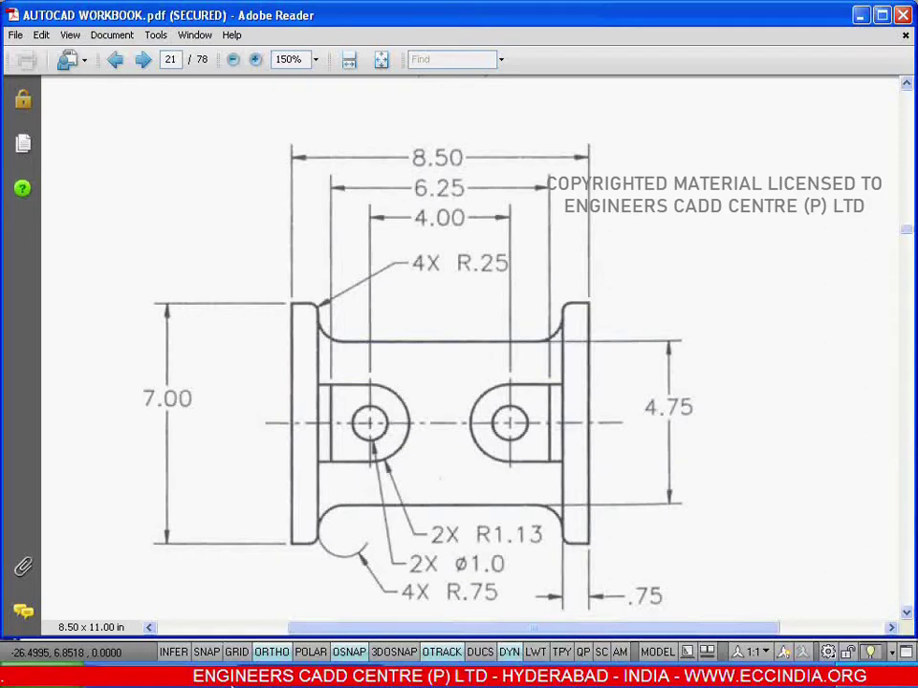
# - Switch from the workbook's page 21 bracket drawing to the empty AutoCAD Drawing2
pyautogui.hotkey('alt', 'Tab')
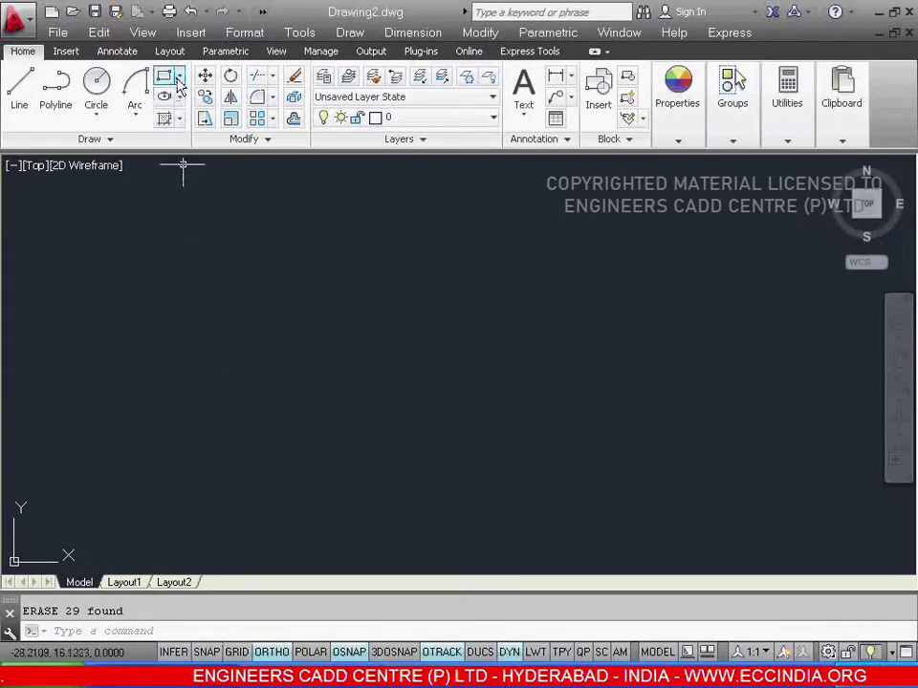
# - Draw an upright 0.75 by 7 rectangle for the left lug, then check the workbook PDF
pyautogui.click(179, 75)
pyautogui.click(186, 100)
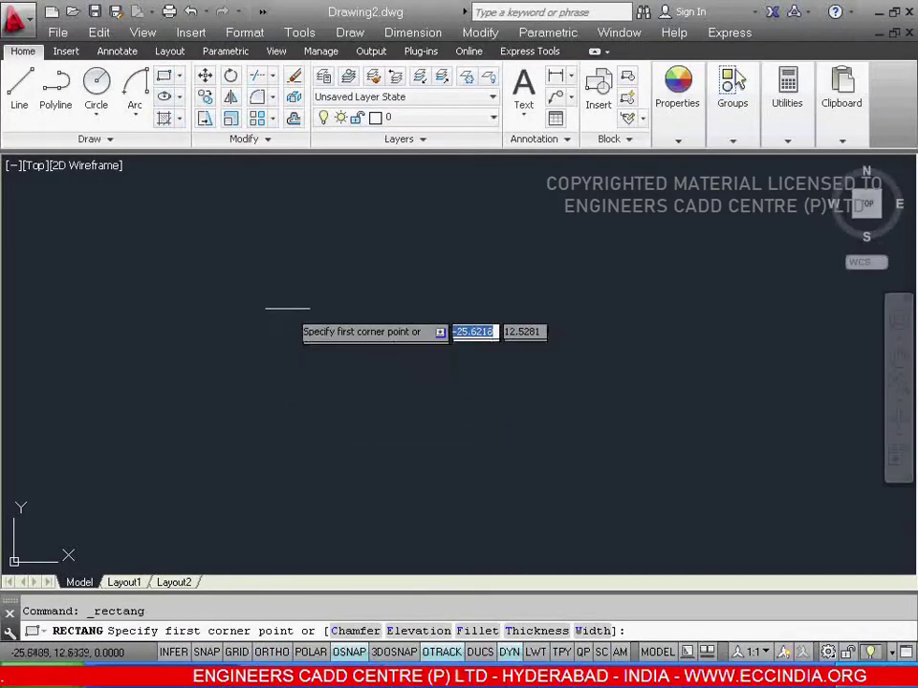
pyautogui.click(264, 255)
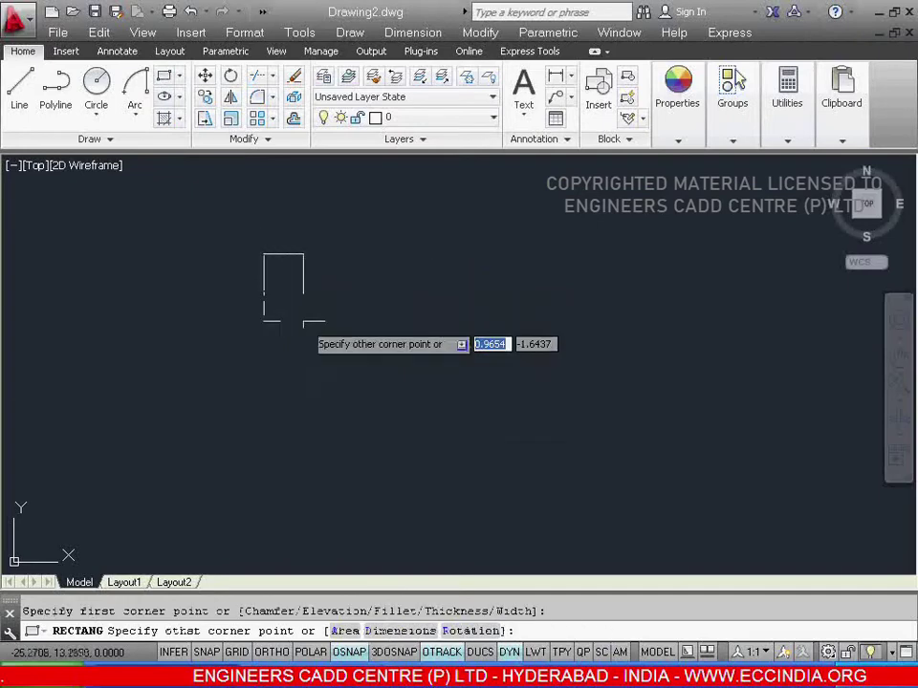
pyautogui.rightClick(320, 494)
pyautogui.click(389, 353)
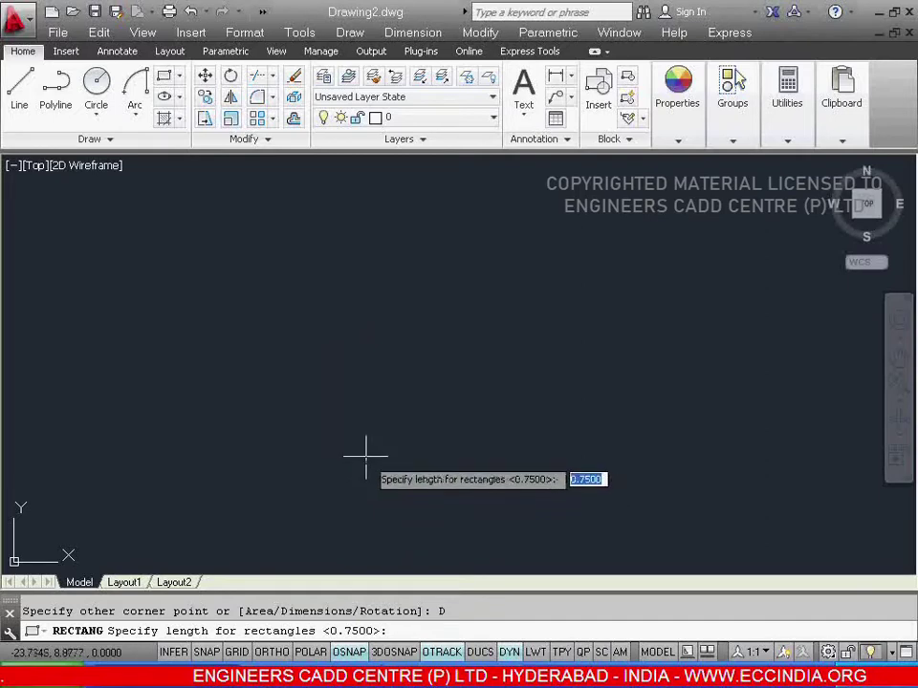
pyautogui.write('0')
pyautogui.press('Return')
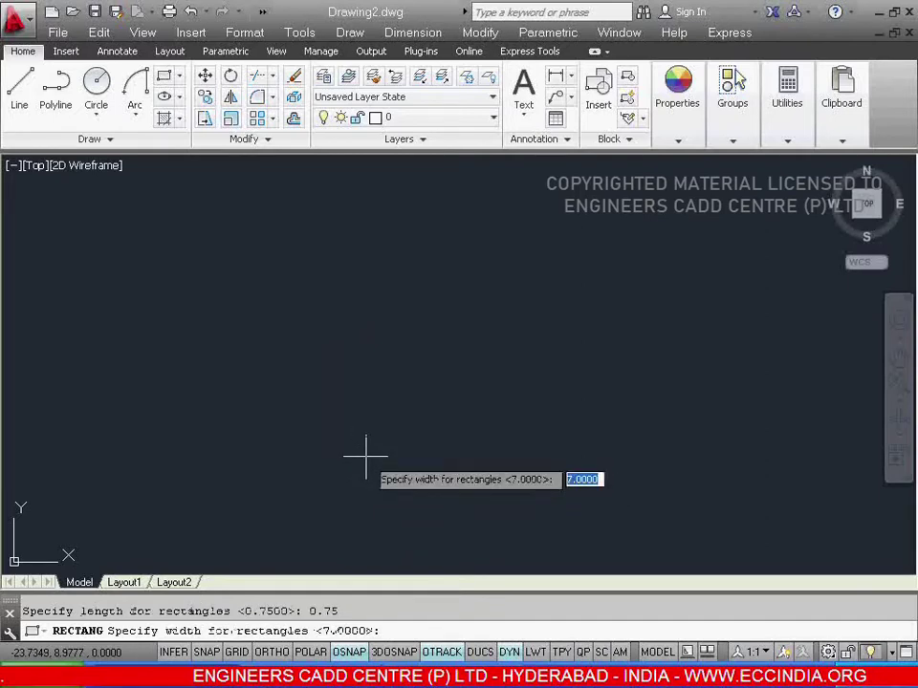
pyautogui.write('7')
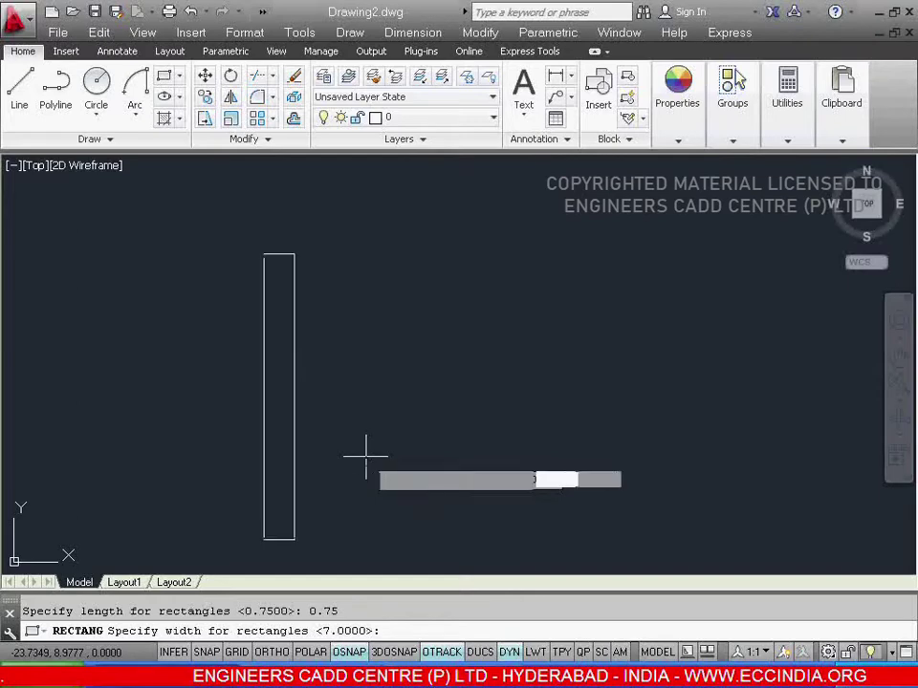
pyautogui.press('Return')
pyautogui.press('F8')
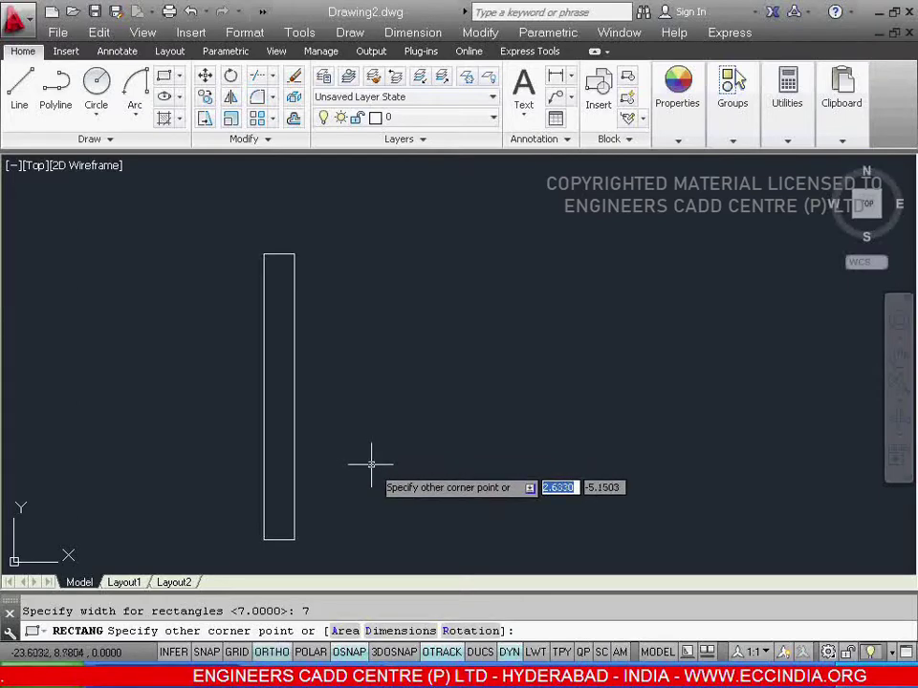
pyautogui.click(371, 465)
pyautogui.hotkey('alt', 'Tab')
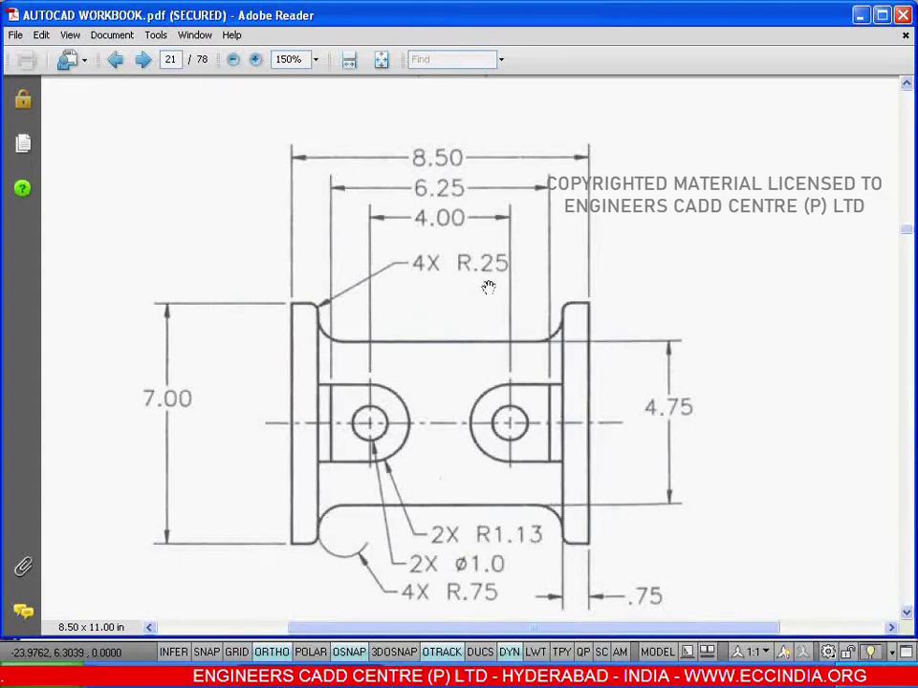
pyautogui.hotkey('alt', 'Tab')
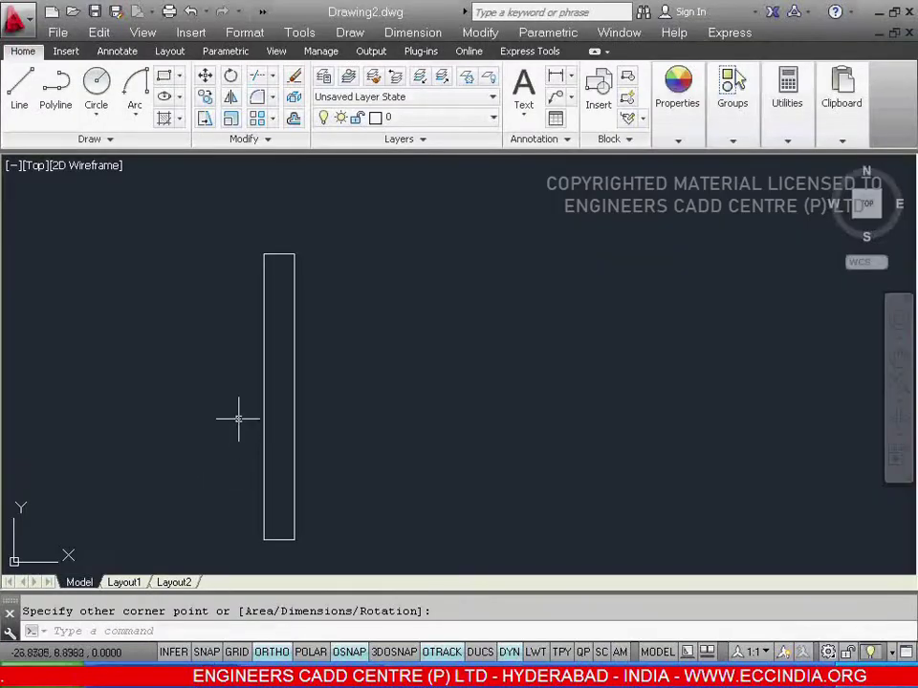
# - Start Fillet with a 0.25 radius in Multiple mode
pyautogui.click(272, 98)
pyautogui.rightClick(341, 281)
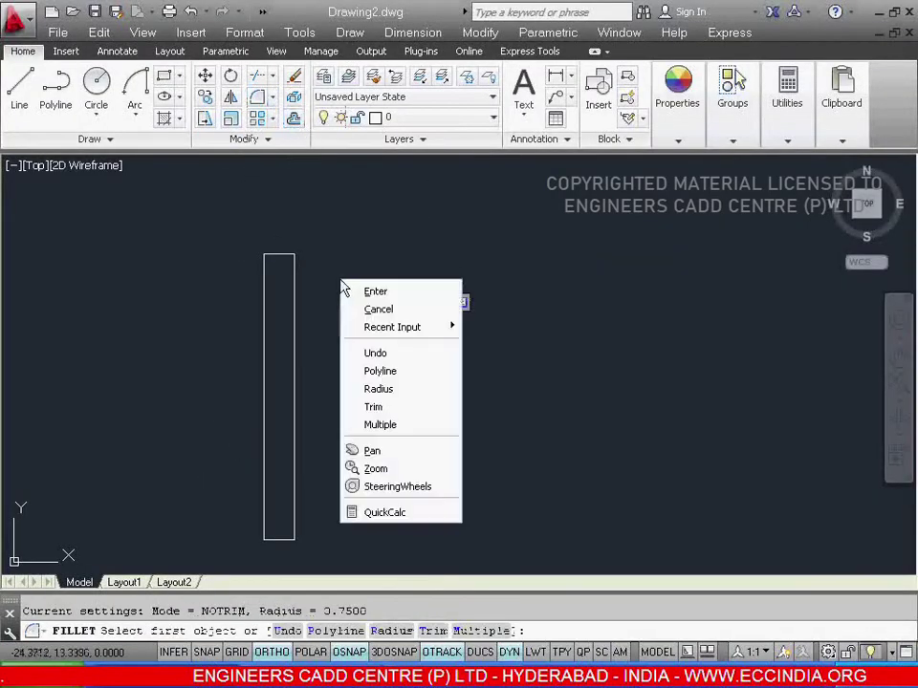
pyautogui.click(401, 391)
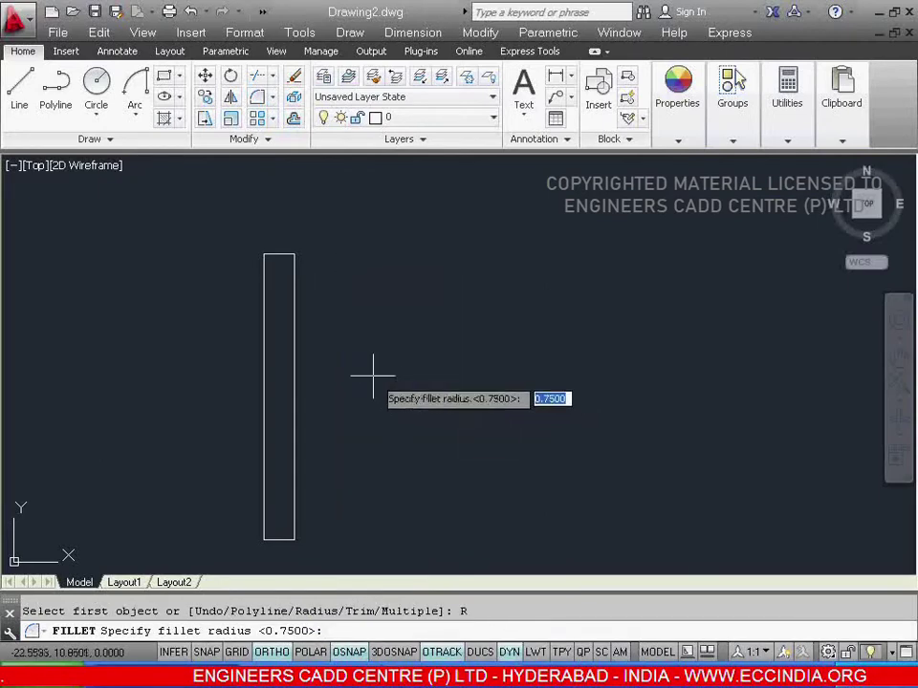
pyautogui.write('0')
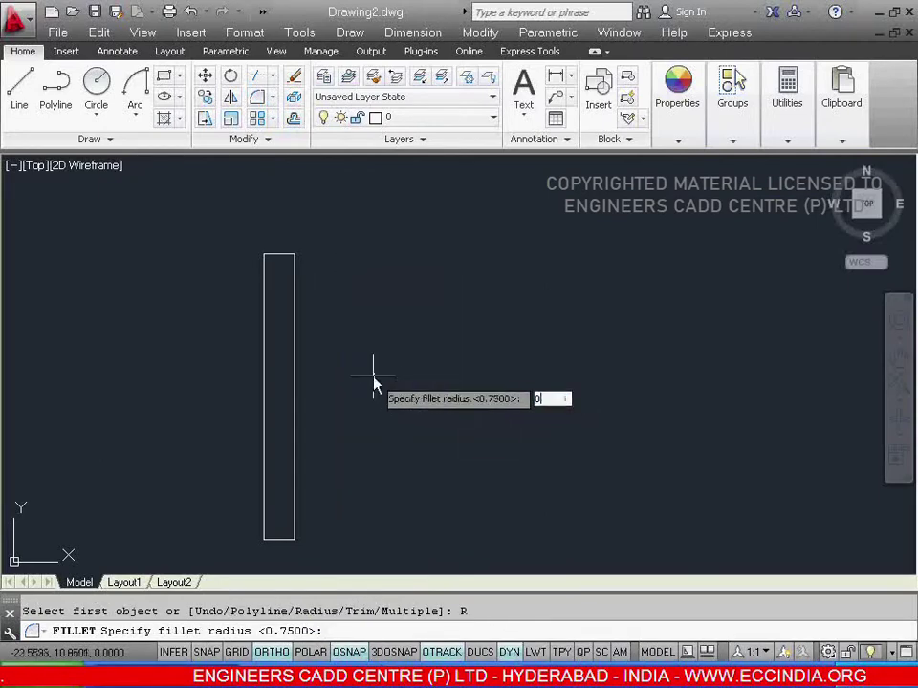
pyautogui.write('.26')
pyautogui.press('Return')
pyautogui.rightClick(372, 376)
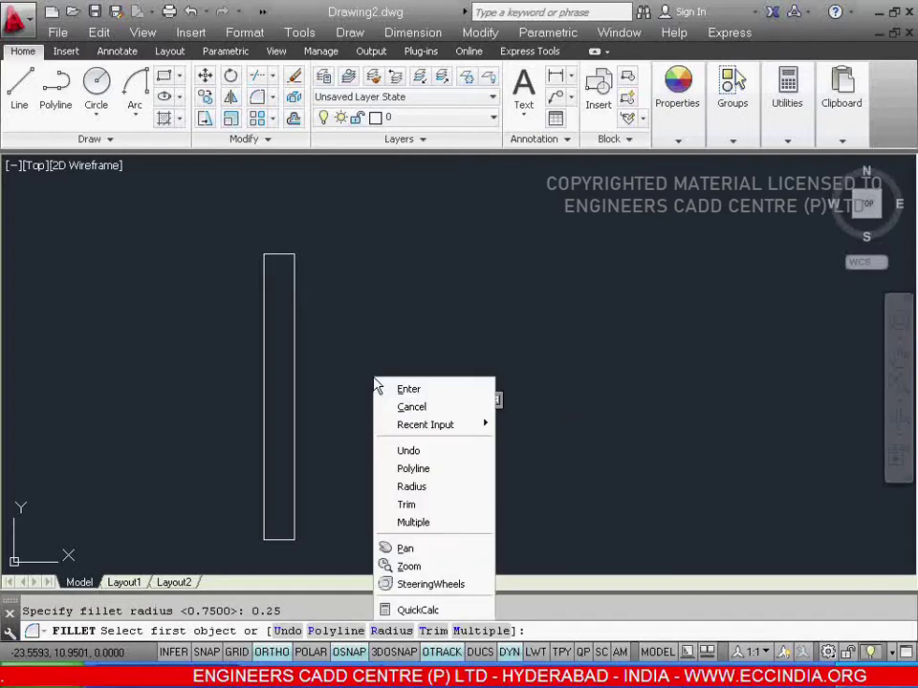
pyautogui.click(400, 520)
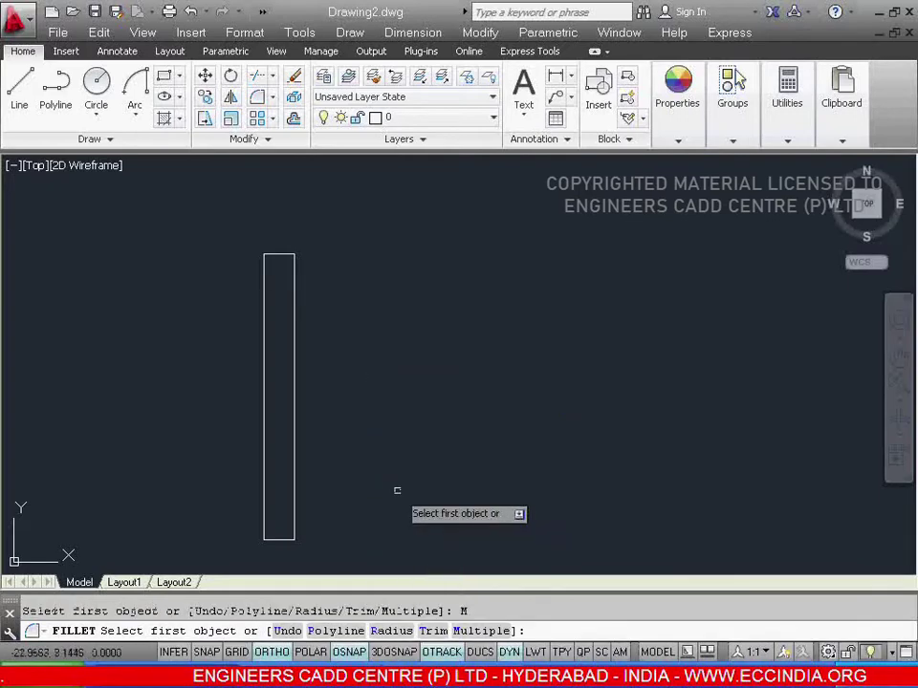
# - Round the rectangle's top-right and bottom-right corners with the 0.25 fillet
pyautogui.click(294, 260)
pyautogui.click(293, 259)
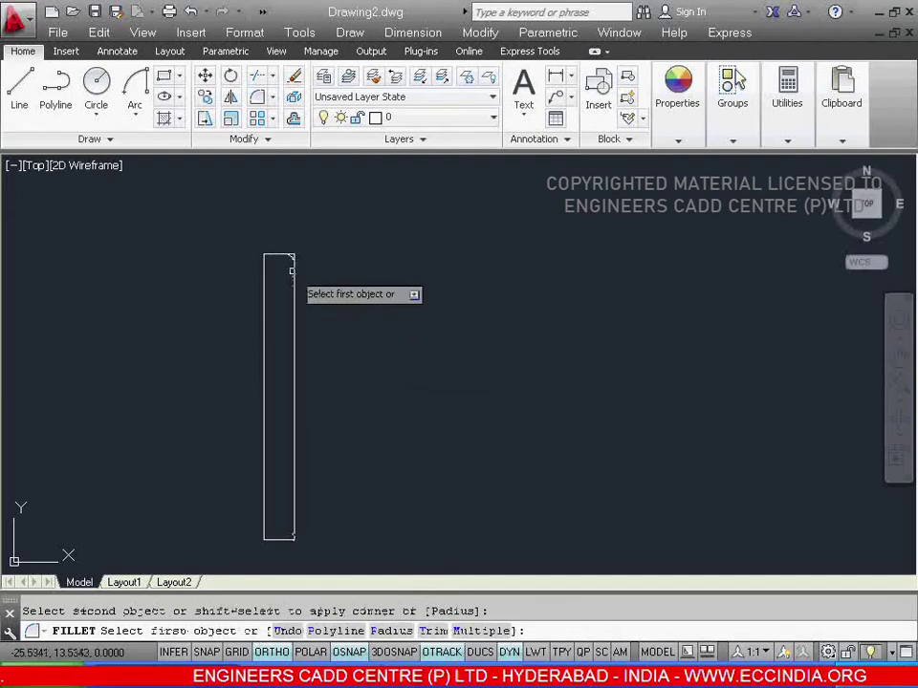
pyautogui.scroll(2, 304, 543)
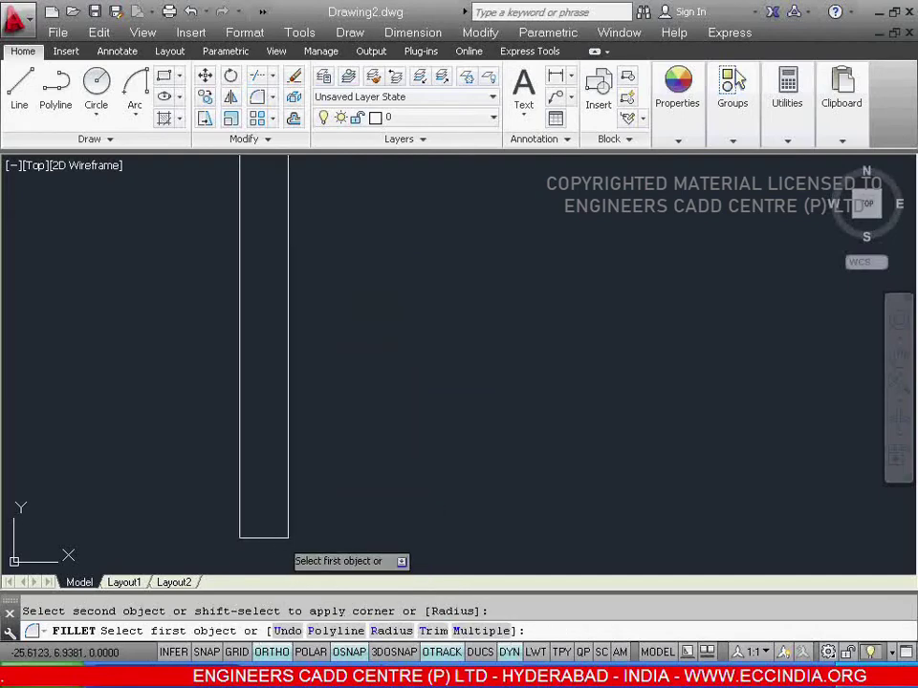
pyautogui.click(285, 532)
pyautogui.click(282, 537)
pyautogui.rightClick(342, 505)
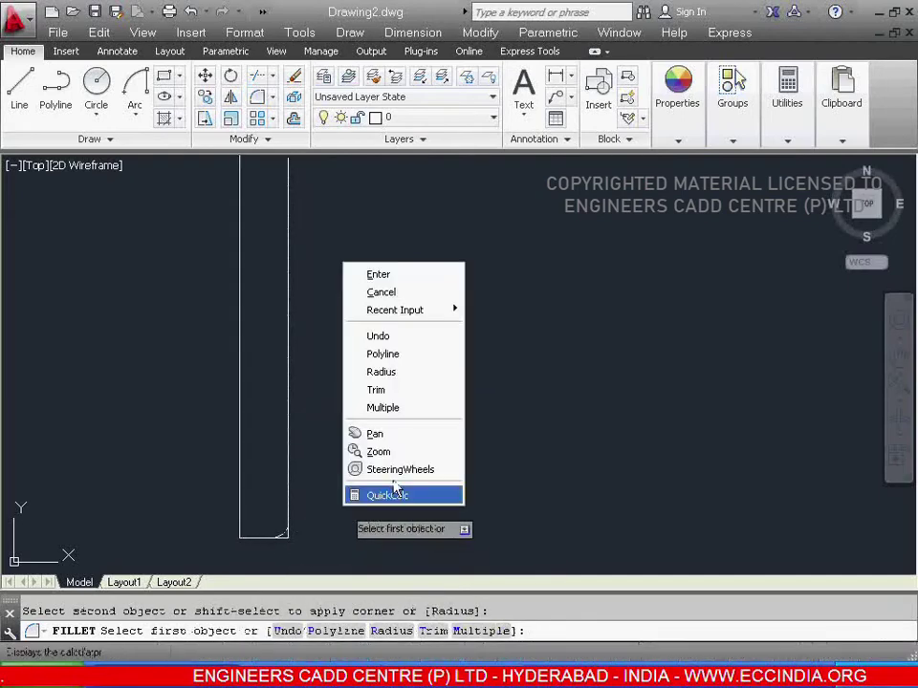
pyautogui.click(393, 273)
pyautogui.scroll(-2, 359, 491)
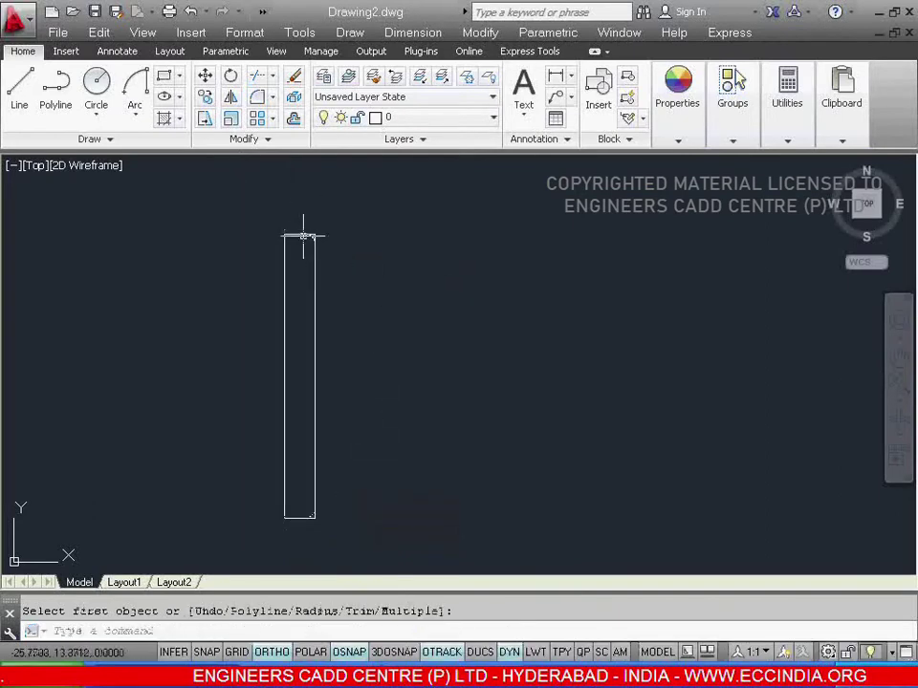
pyautogui.scroll(4, 304, 231)
pyautogui.moveTo(380, 256); pyautogui.dragTo(260, 242, button='middle')
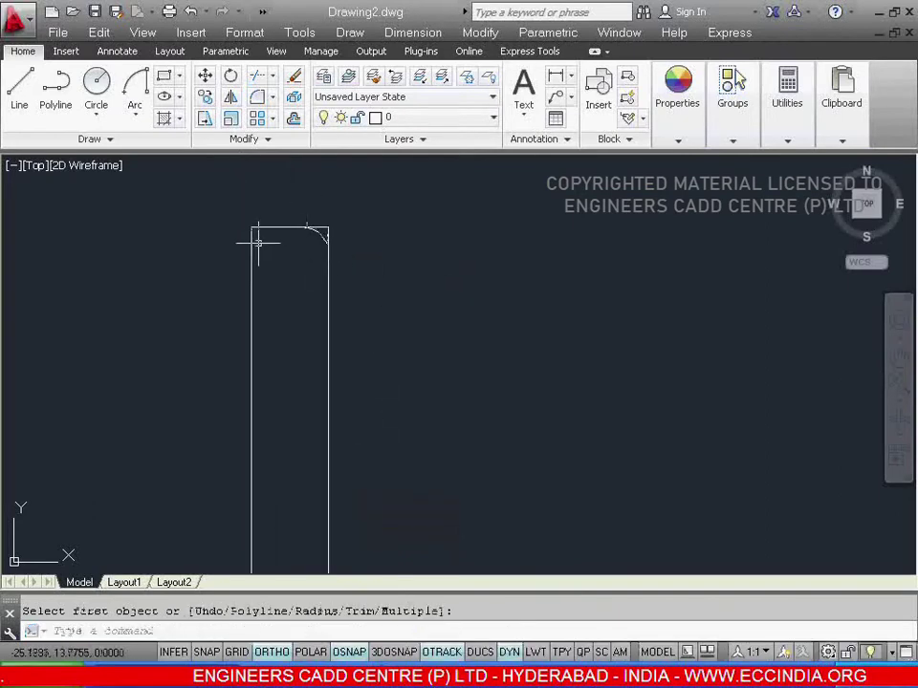
# - Start Trim using all objects as cutting edges, then cancel without trimming
pyautogui.click(272, 76)
pyautogui.click(298, 117)
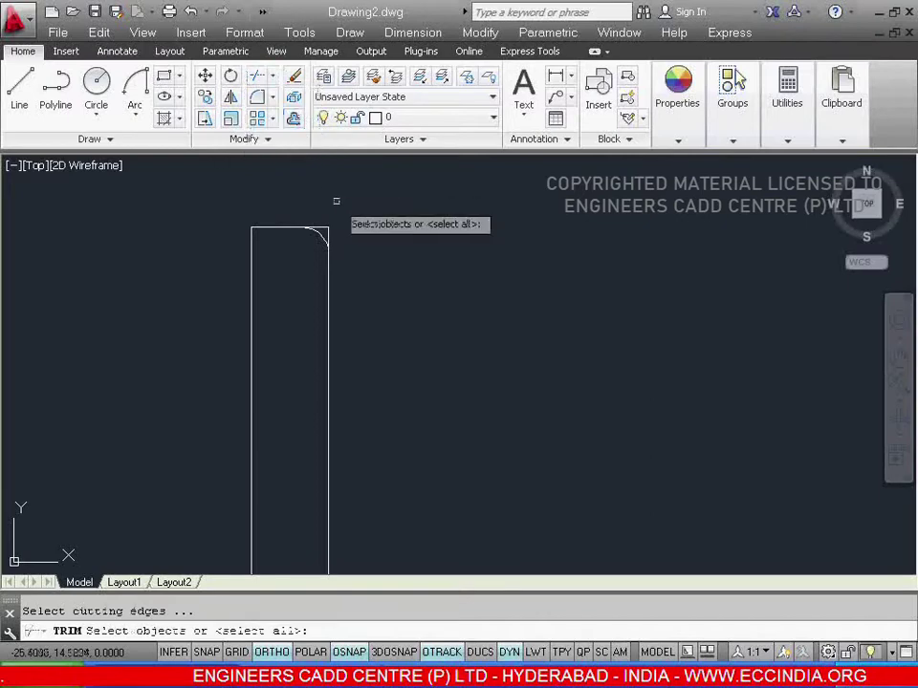
pyautogui.press('Return')
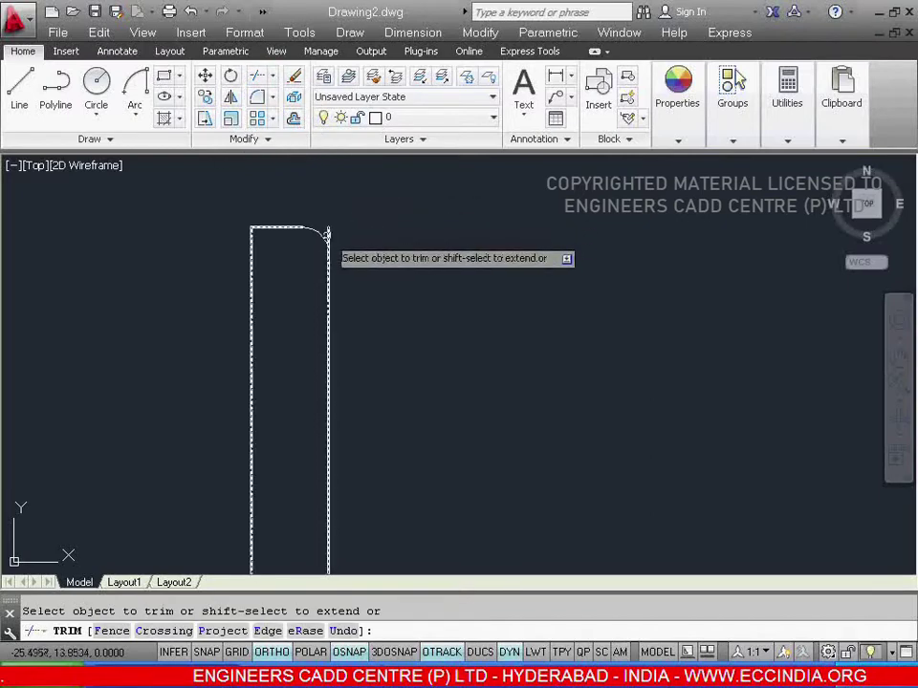
pyautogui.scroll(-2, 335, 218)
pyautogui.scroll(-2, 311, 382)
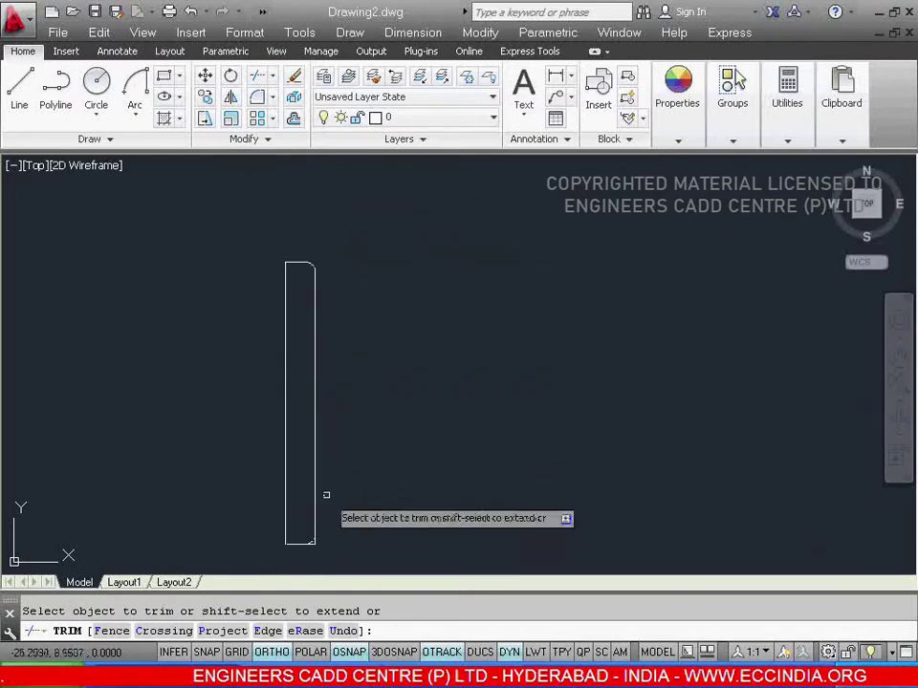
pyautogui.scroll(4, 325, 491)
pyautogui.scroll(-2, 258, 393)
pyautogui.scroll(4, 294, 486)
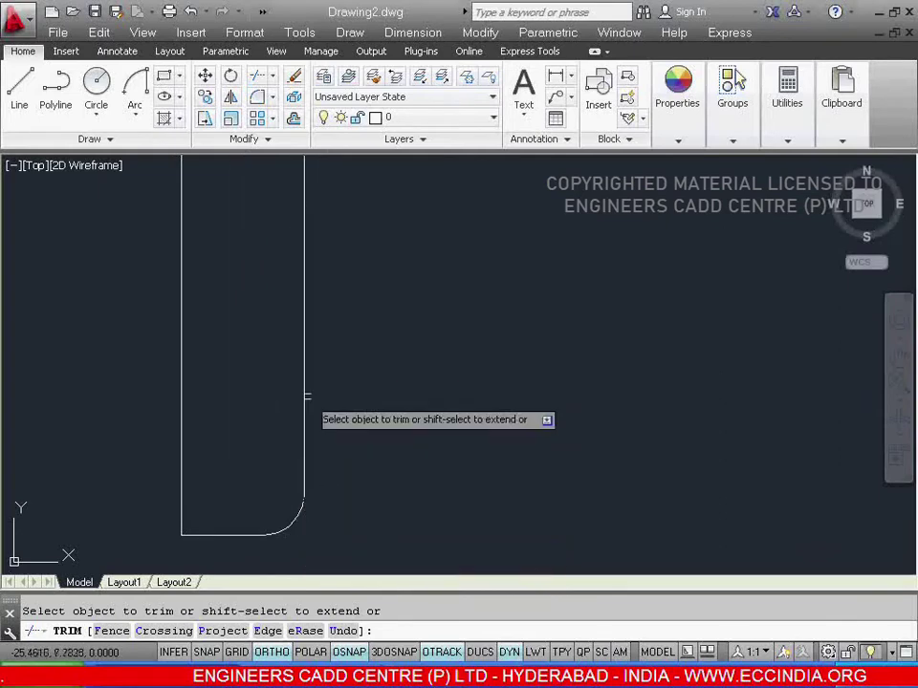
pyautogui.rightClick(346, 365)
# - Zoom out and centre the rectangle, then bring up the workbook PDF
pyautogui.scroll(-3, 242, 496)
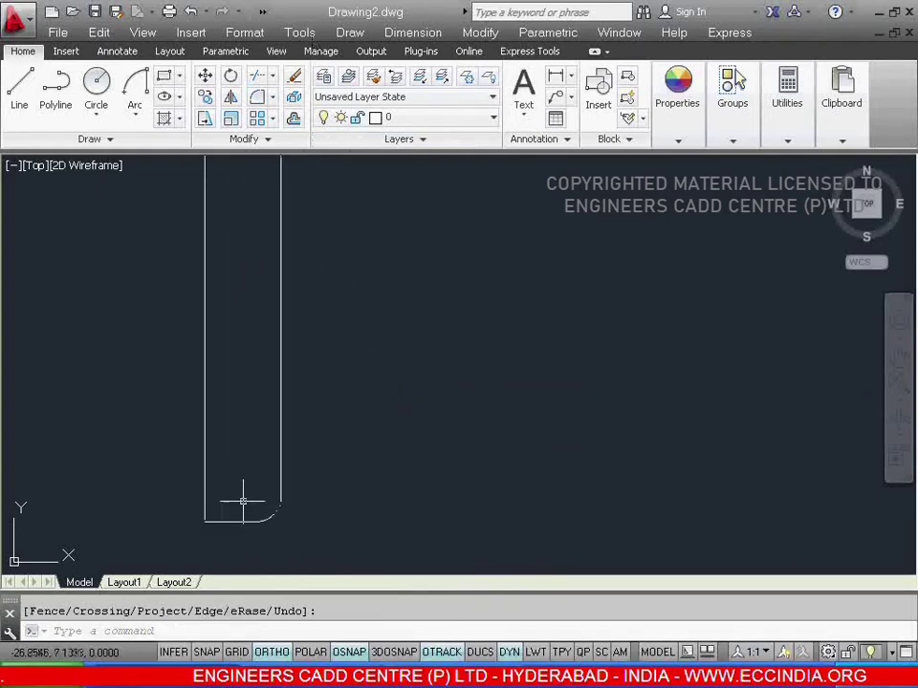
pyautogui.scroll(-2, 253, 497)
pyautogui.moveTo(307, 348); pyautogui.dragTo(298, 436, button='middle')
pyautogui.scroll(-2, 300, 430)
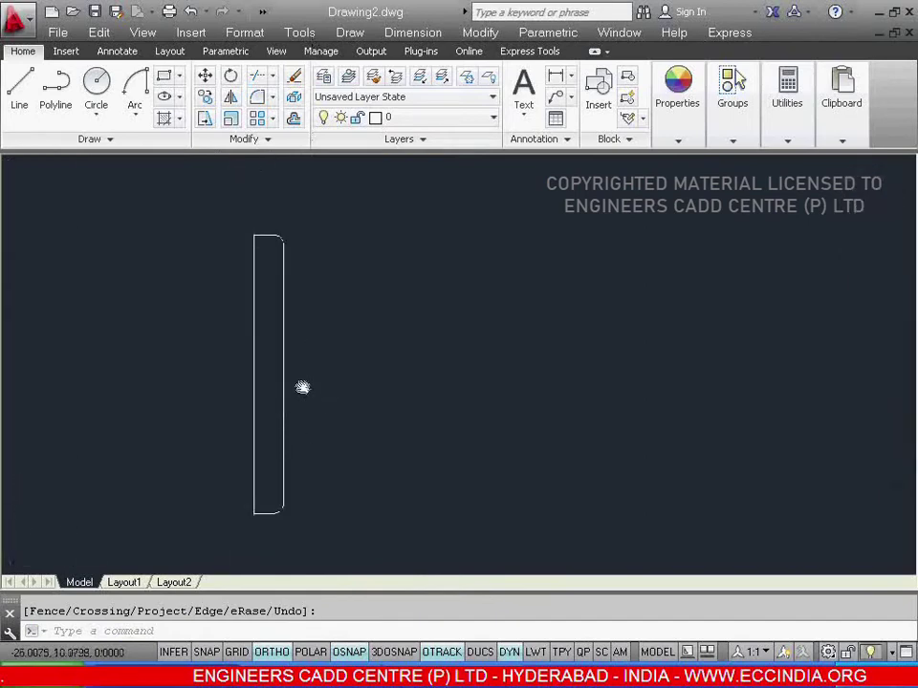
pyautogui.click(340, 671)
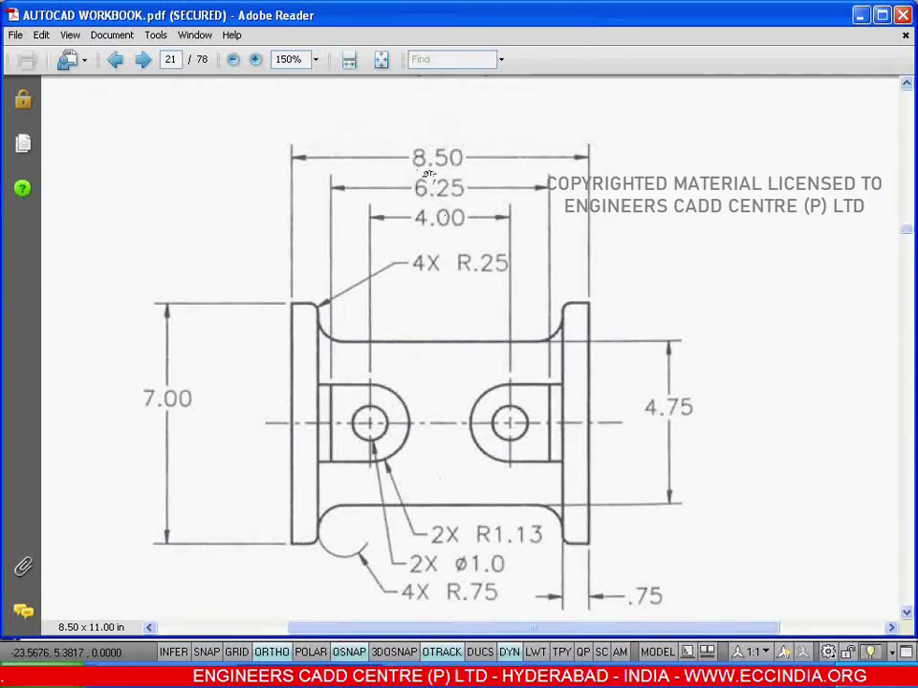
# - Draw an 8.5-long horizontal line from the lug's left edge at mid-height
pyautogui.hotkey('alt', 'Tab')
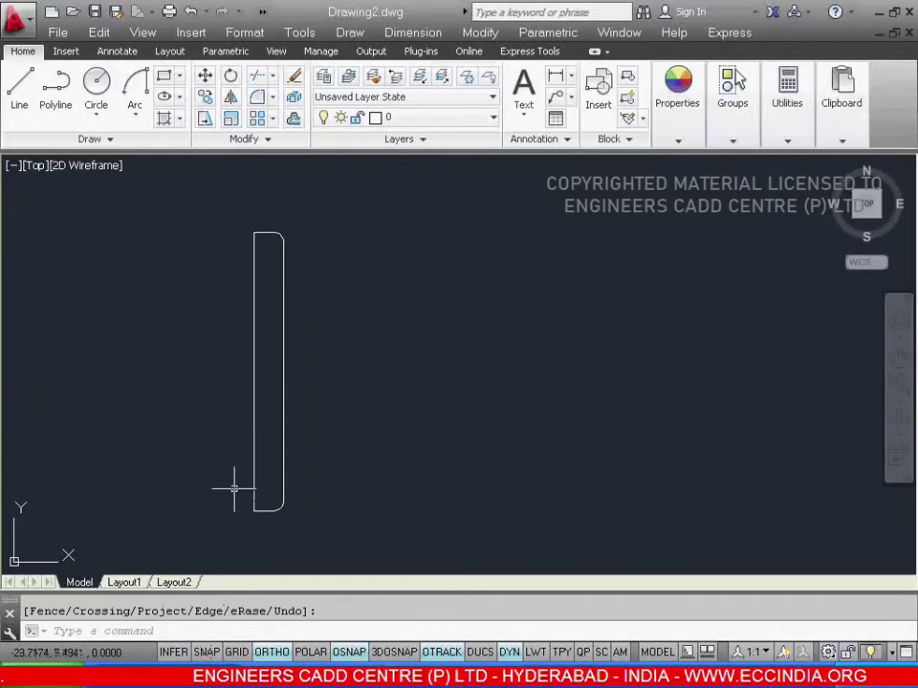
pyautogui.click(21, 84)
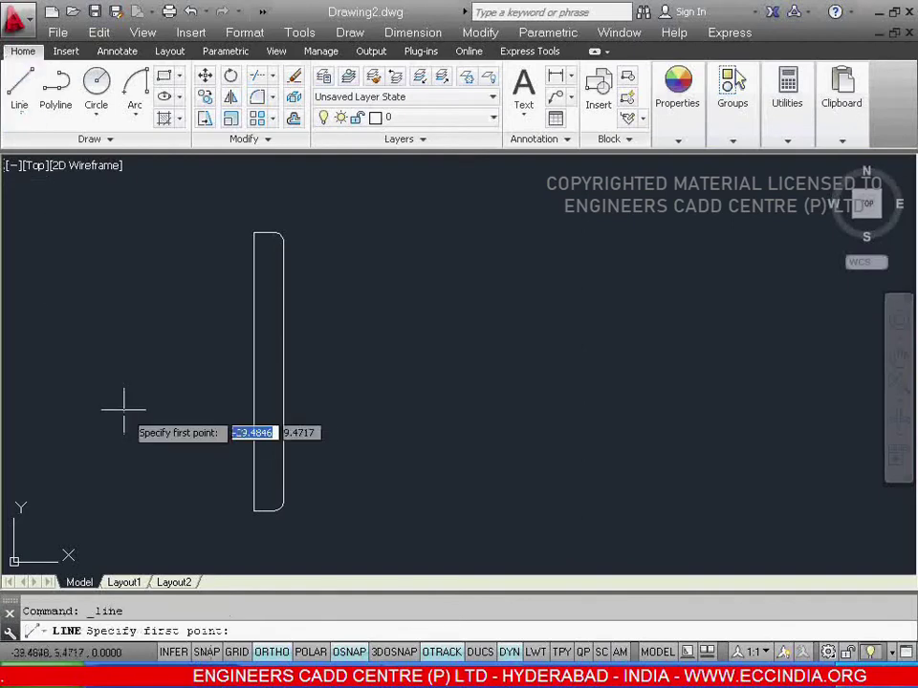
pyautogui.click(254, 371)
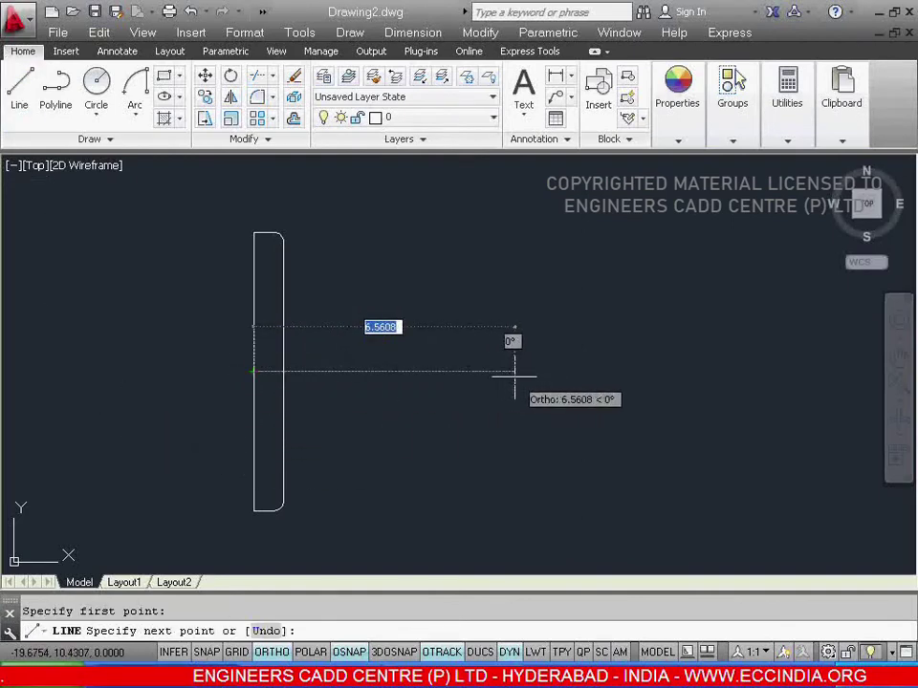
pyautogui.write('8.5')
pyautogui.press('Return')
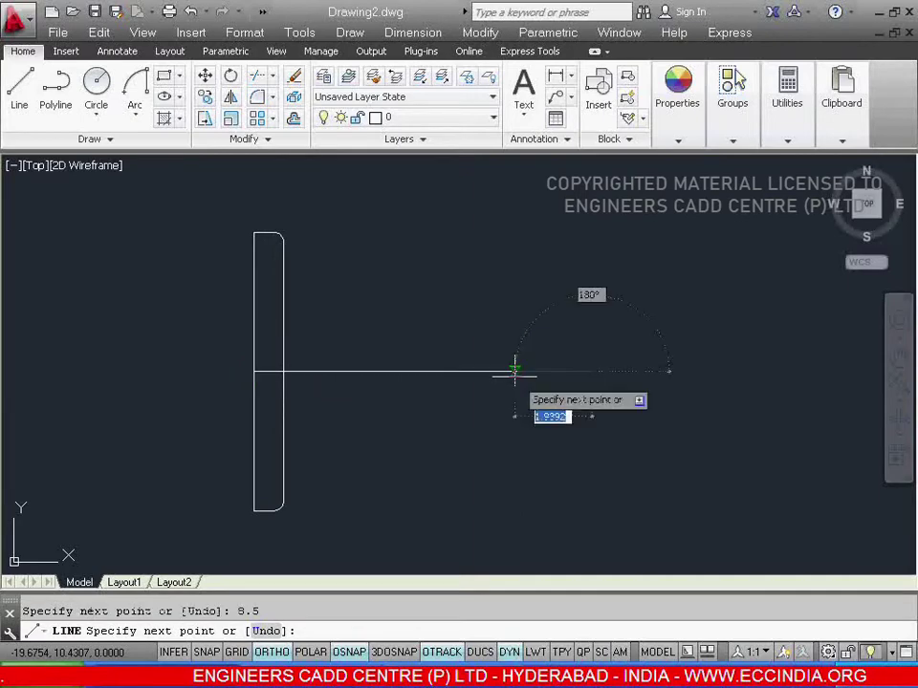
pyautogui.press('Return')
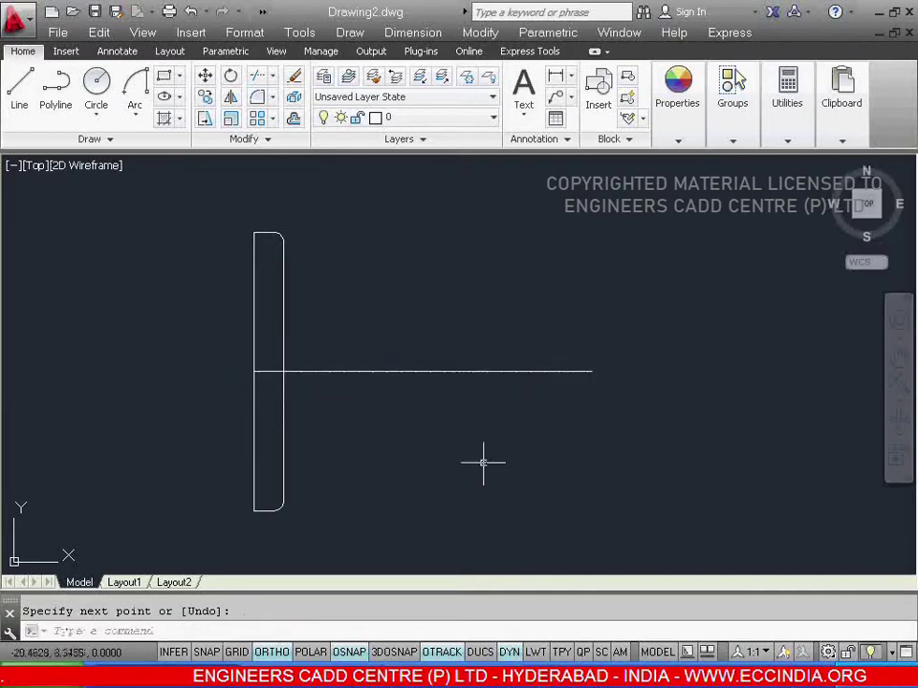
pyautogui.hotkey('alt', 'Tab')
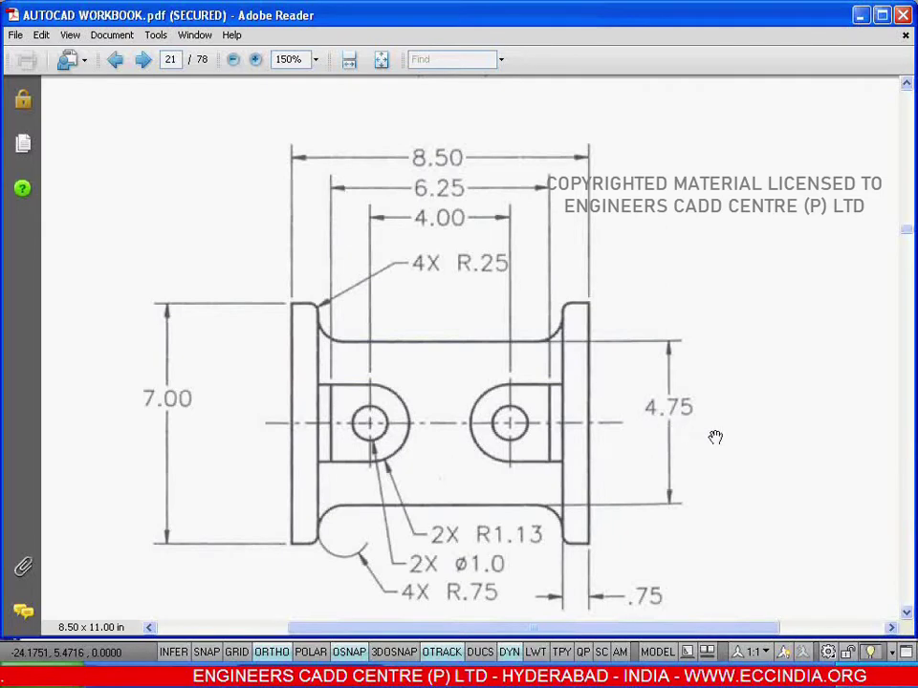
# - Offset the middle horizontal line 2.375 upward and 2.375 downward
pyautogui.hotkey('alt', 'Tab')
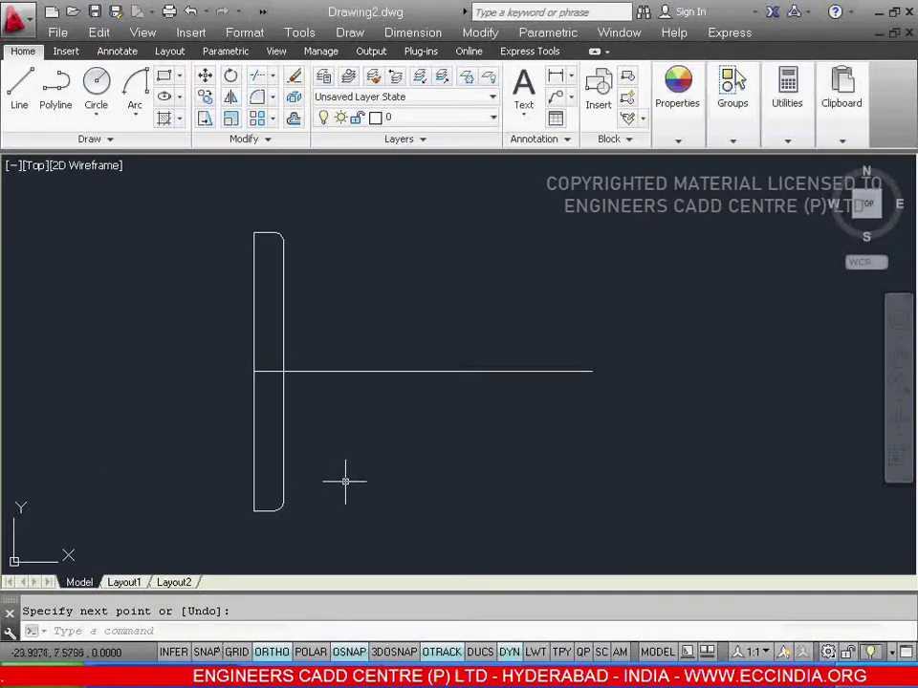
pyautogui.click(294, 121)
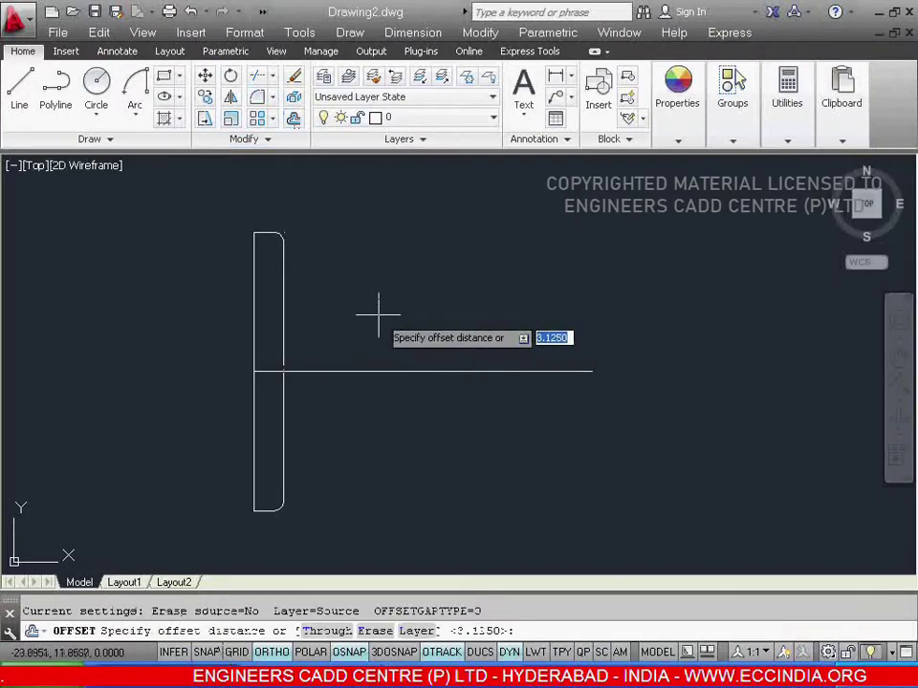
pyautogui.write('2.375')
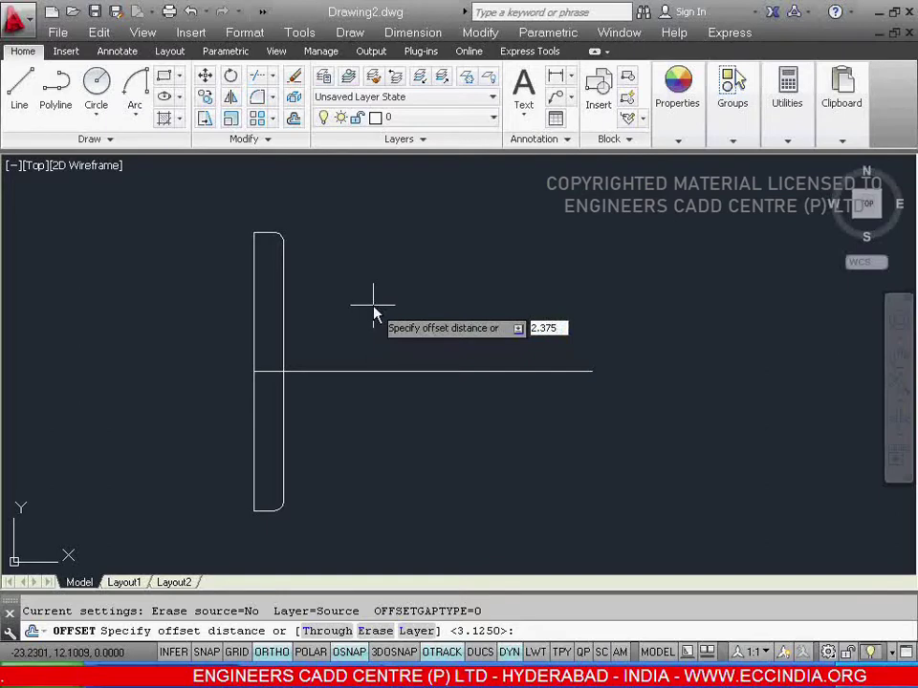
pyautogui.press('Return')
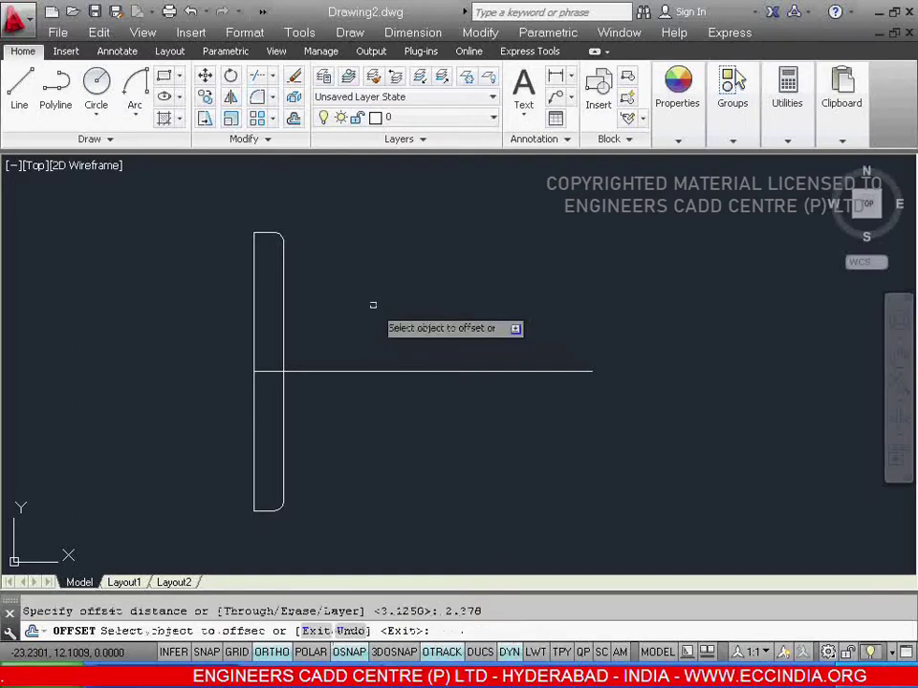
pyautogui.click(424, 371)
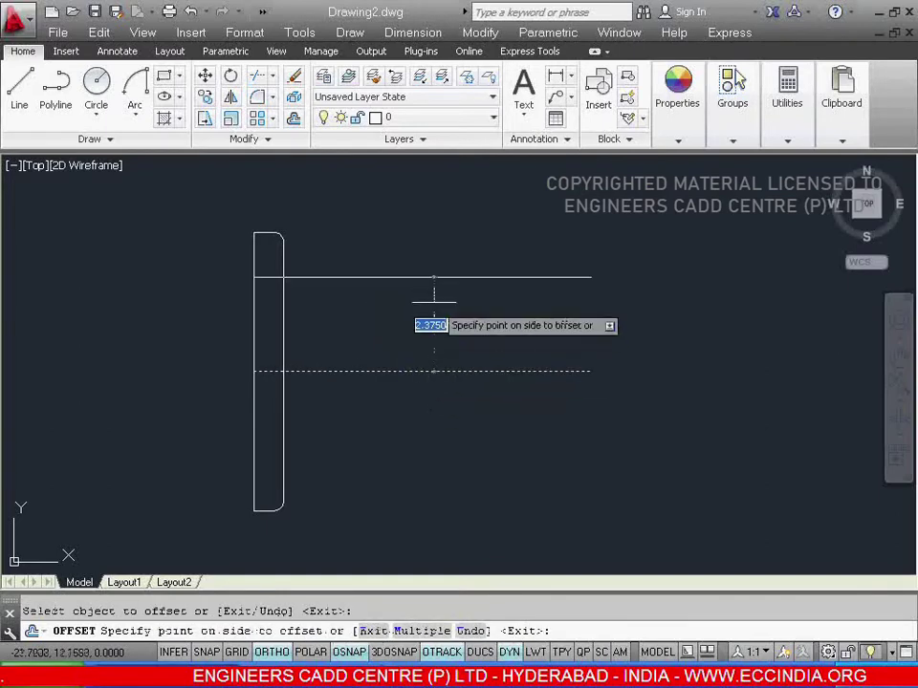
pyautogui.click(436, 297)
pyautogui.click(436, 371)
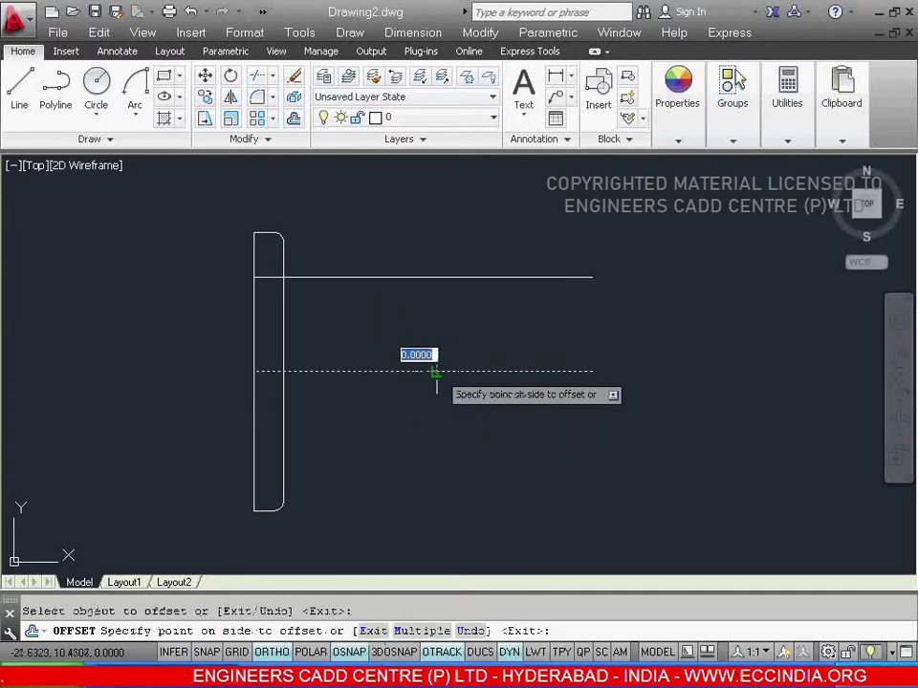
pyautogui.click(436, 441)
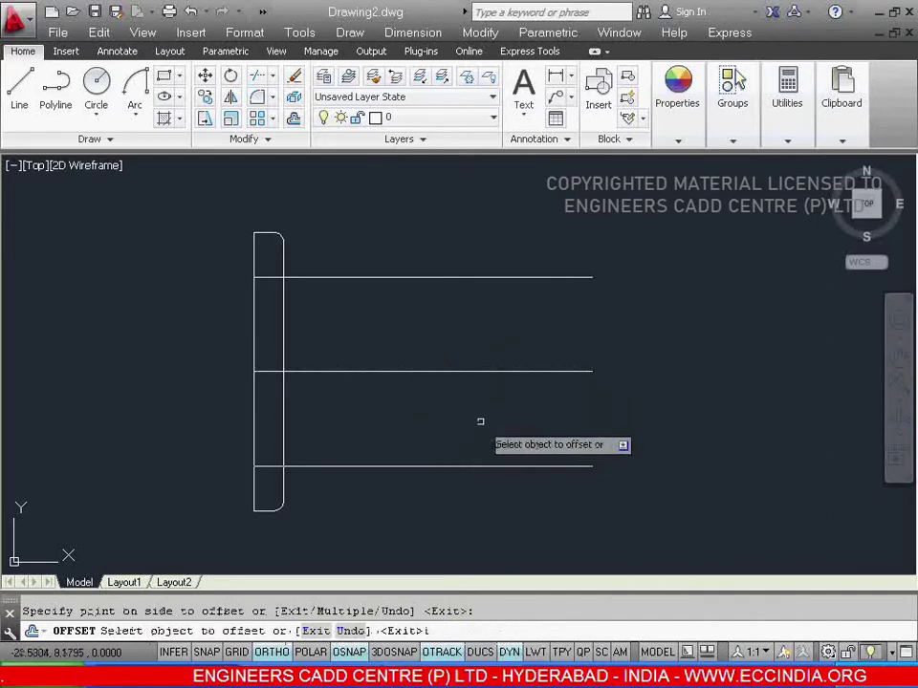
pyautogui.rightClick(482, 430)
pyautogui.click(497, 432)
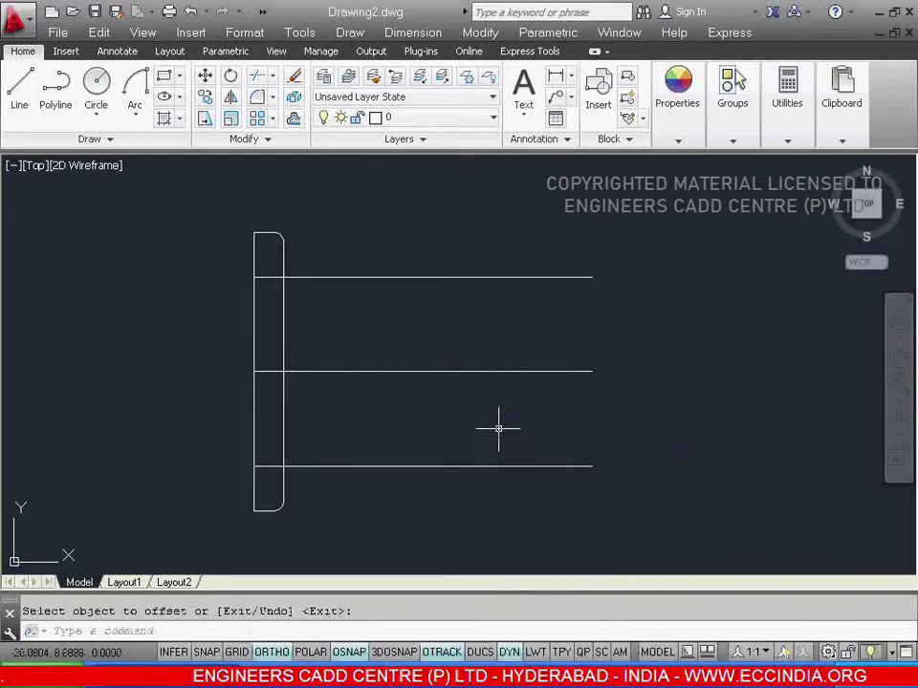
pyautogui.hotkey('alt', 'Tab')
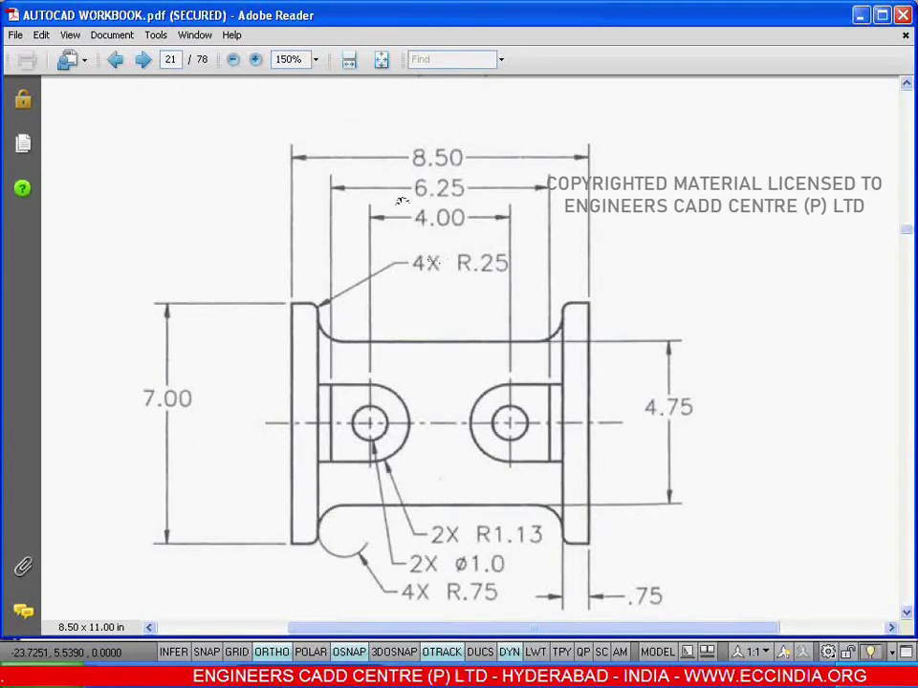
# - Draw a vertical line from the middle horizontal line up to the top line
pyautogui.hotkey('alt', 'Tab')
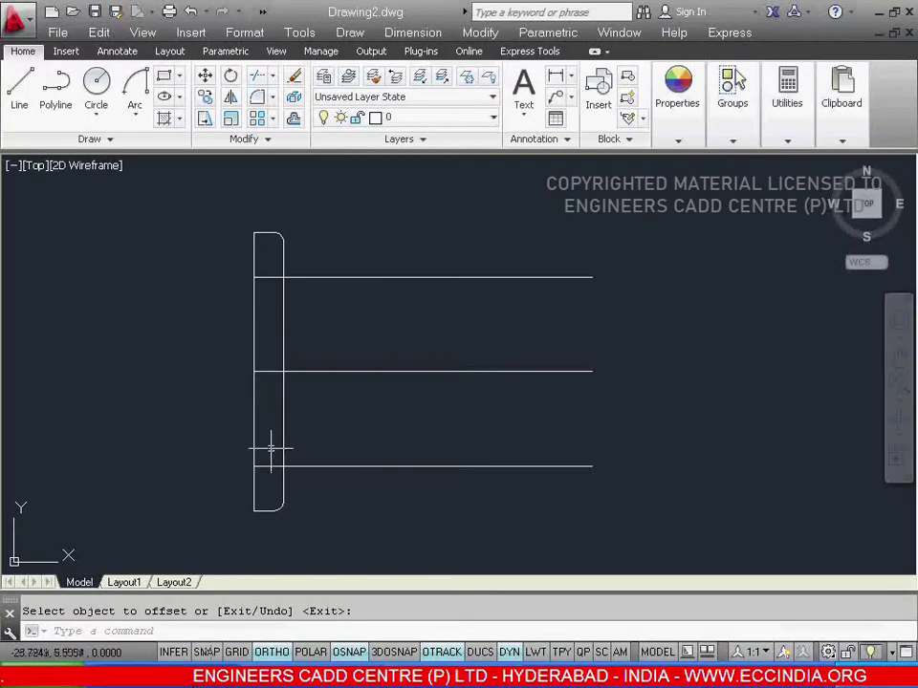
pyautogui.click(21, 110)
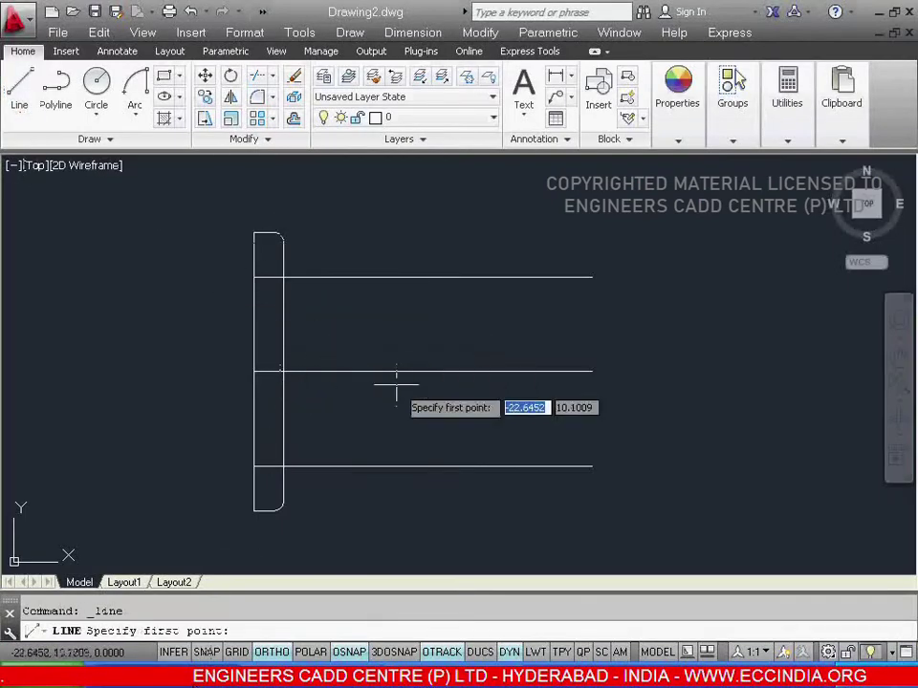
pyautogui.click(421, 371)
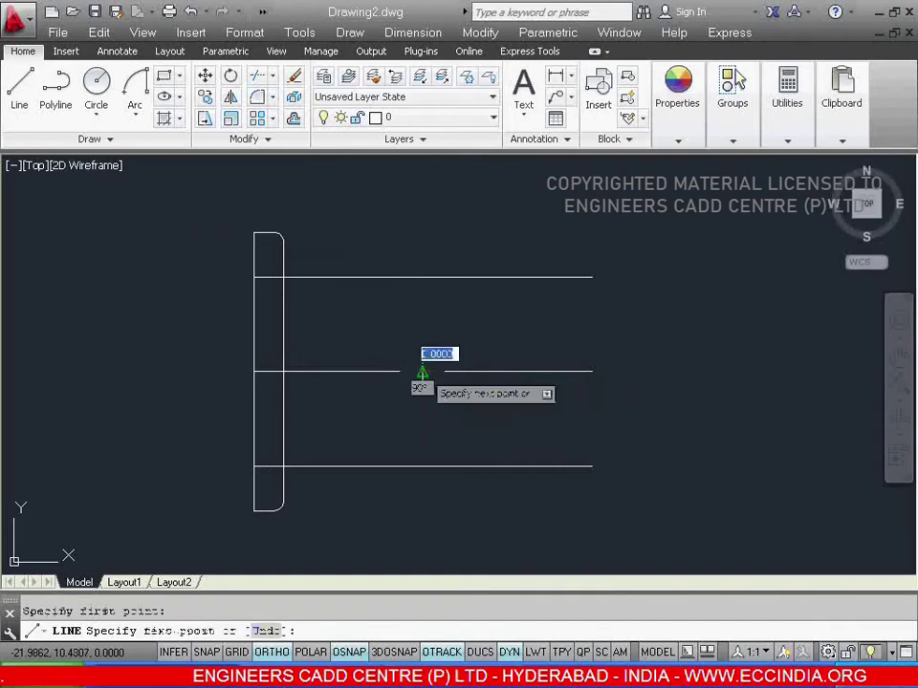
pyautogui.click(421, 277)
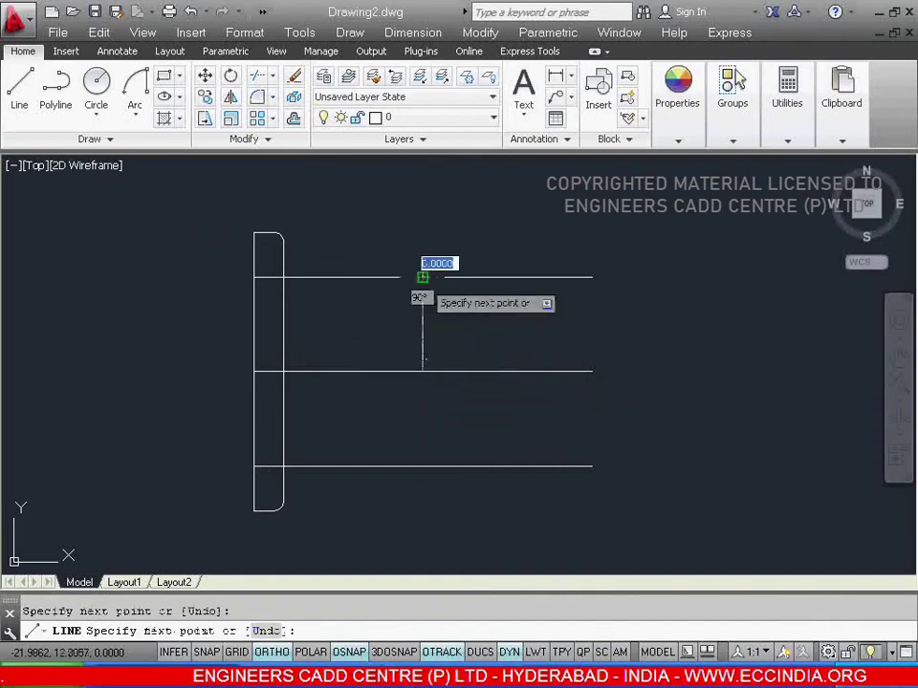
pyautogui.rightClick(438, 325)
pyautogui.click(463, 337)
pyautogui.moveTo(467, 352); pyautogui.dragTo(491, 359, button='middle')
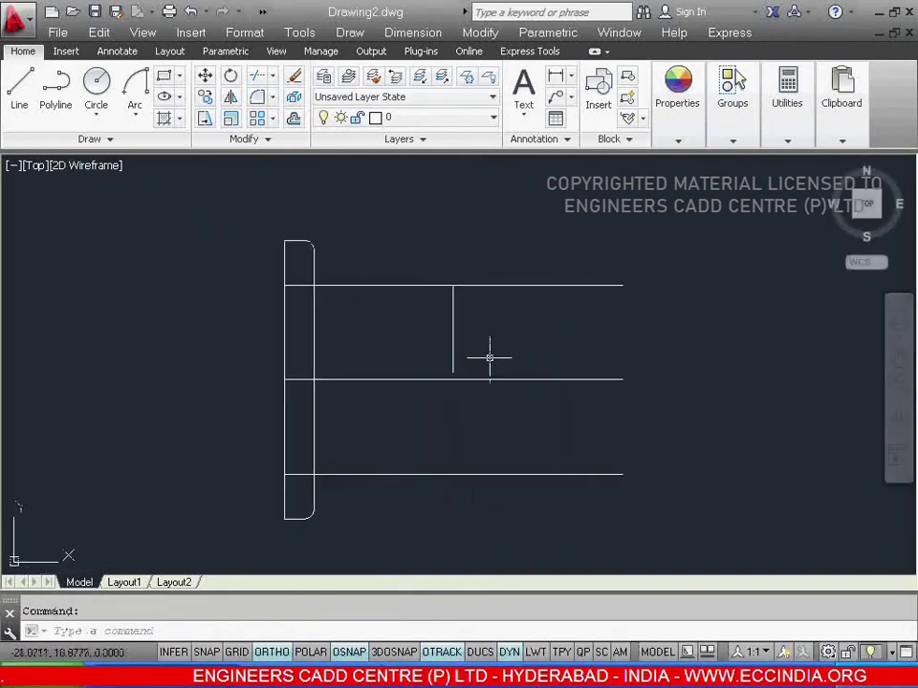
# - Offset the vertical line 2 units to the left
pyautogui.hotkey('alt', 'Tab')
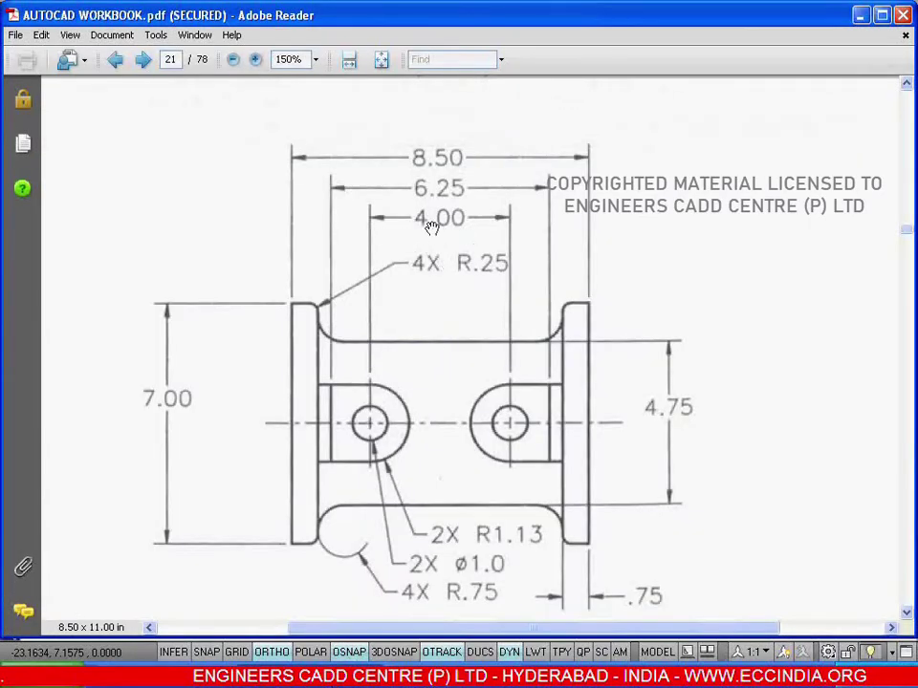
pyautogui.click(312, 635)
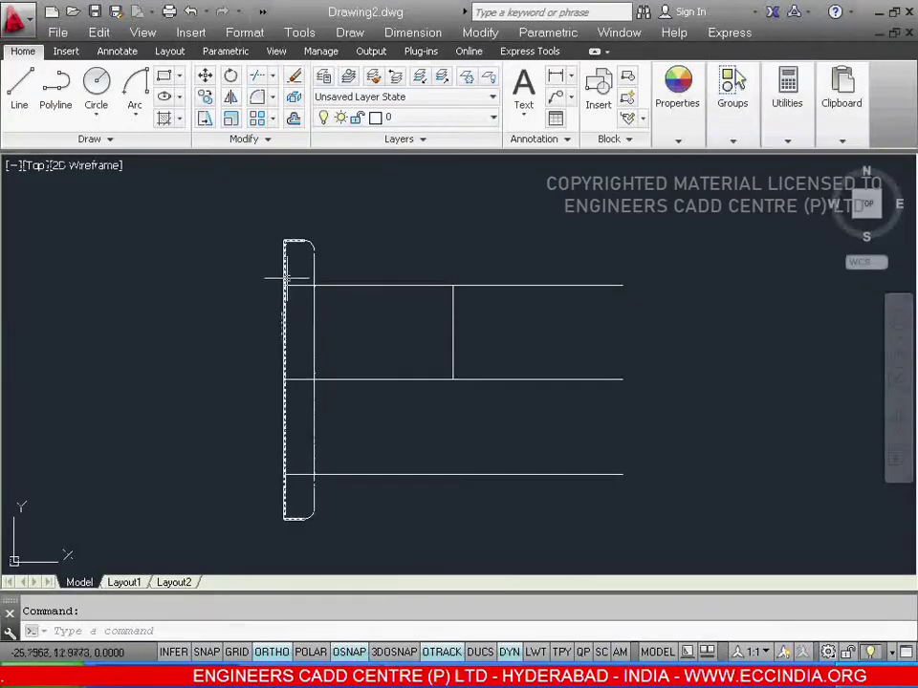
pyautogui.click(294, 118)
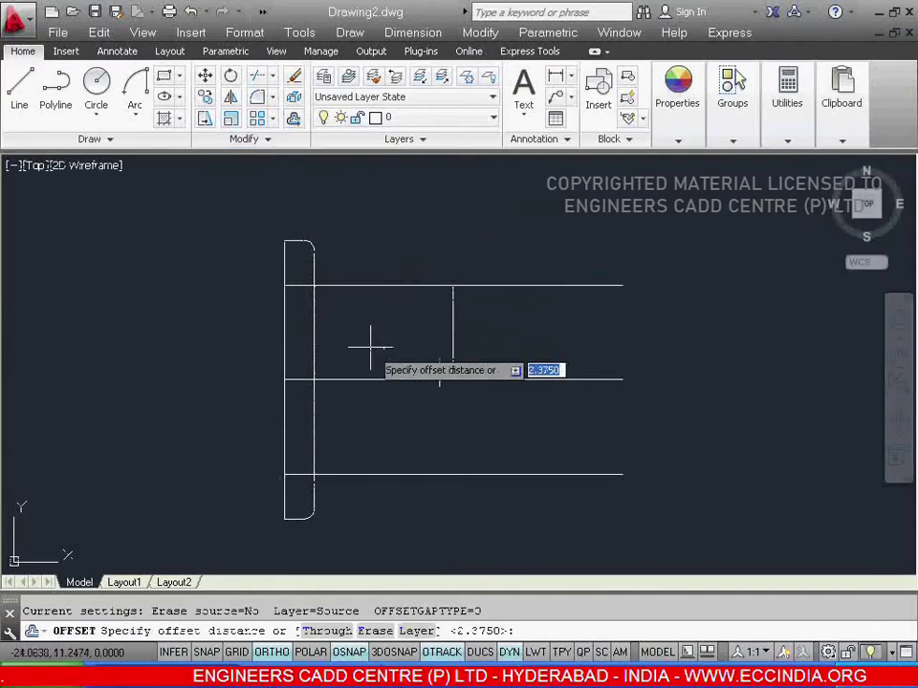
pyautogui.write('2')
pyautogui.press('Return')
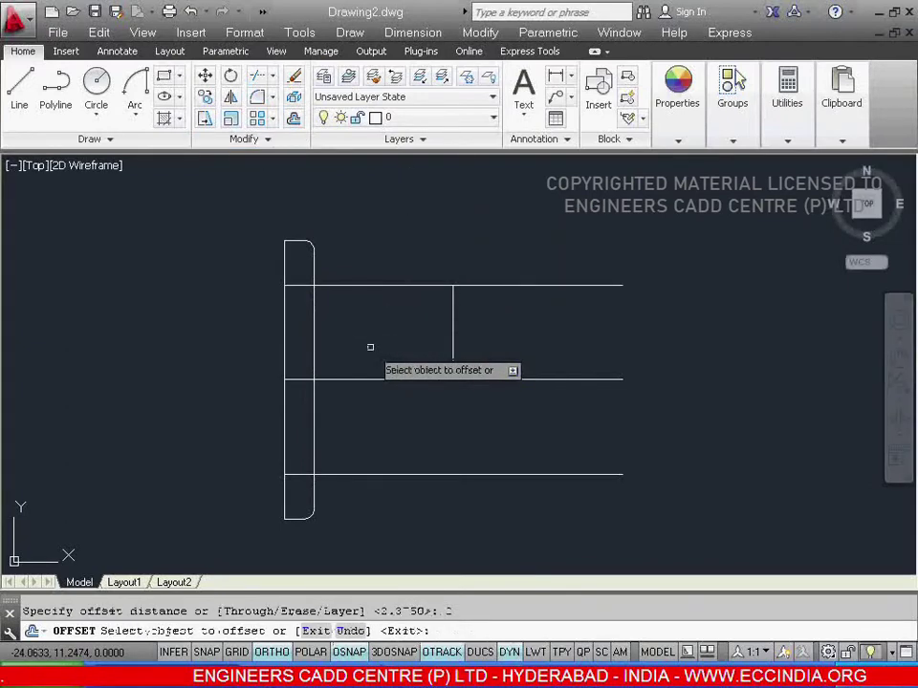
pyautogui.click(453, 348)
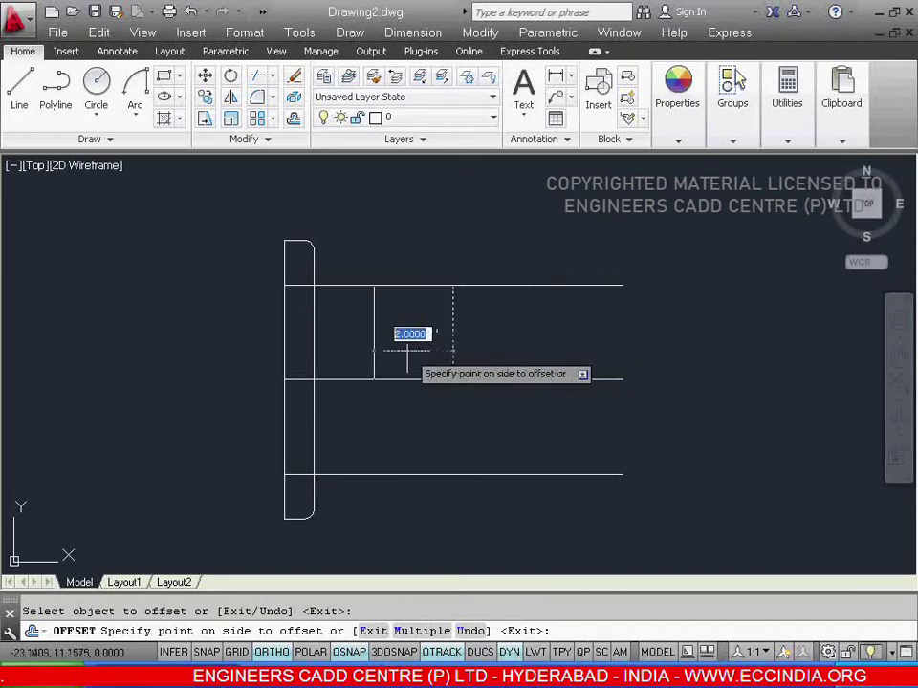
pyautogui.click(407, 349)
pyautogui.rightClick(407, 359)
pyautogui.click(430, 358)
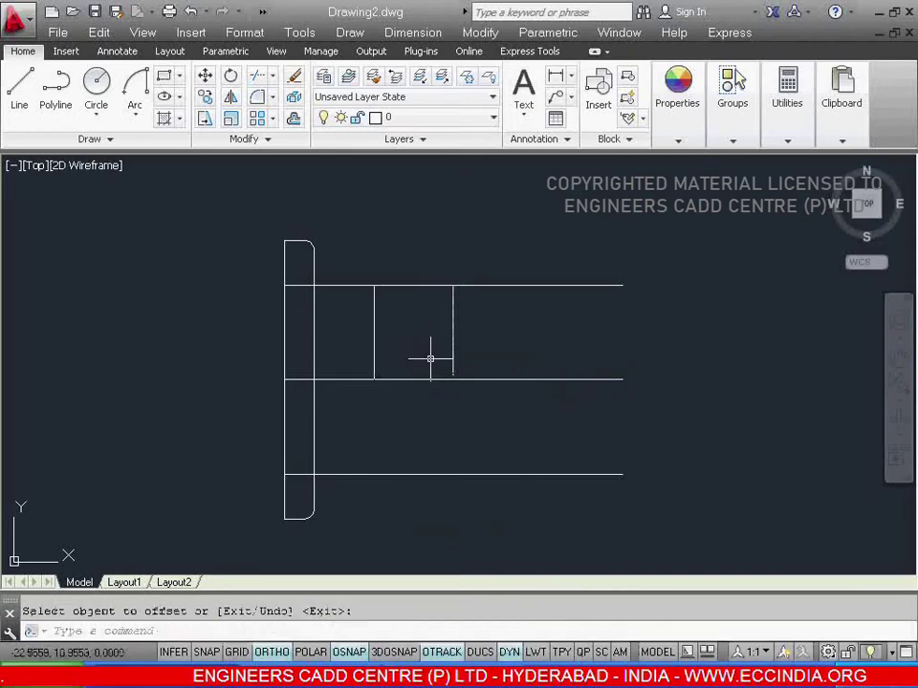
pyautogui.click(344, 660)
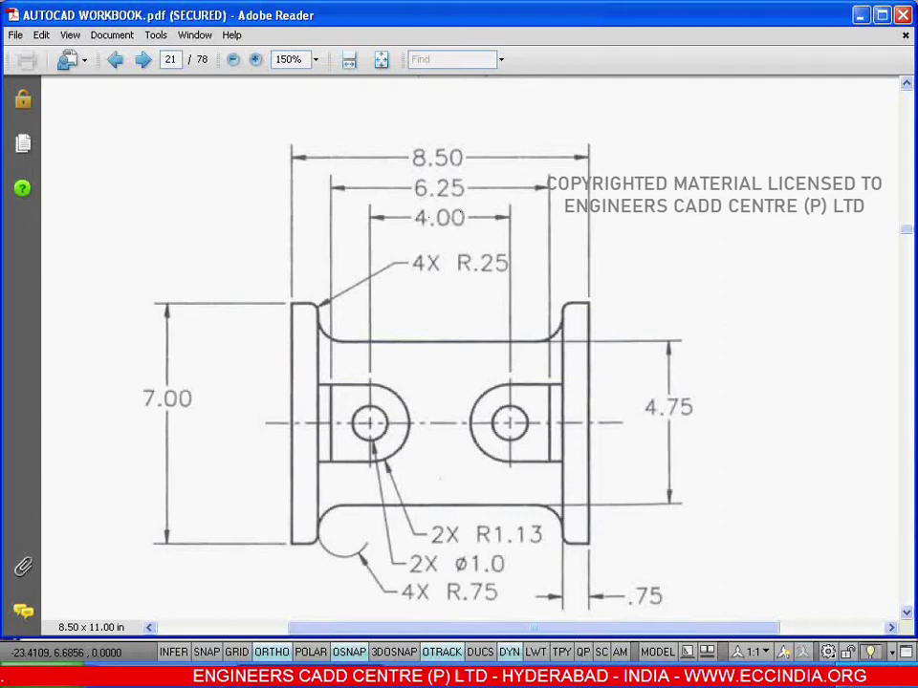
# - Offset the right vertical line 3.125 units to the left
pyautogui.hotkey('alt', 'Tab')
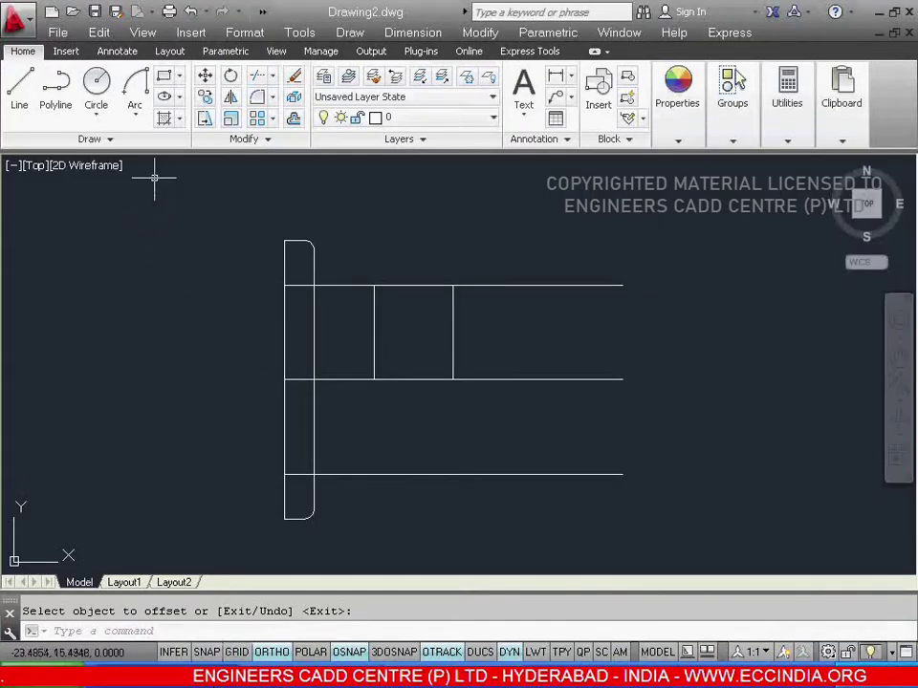
pyautogui.click(294, 117)
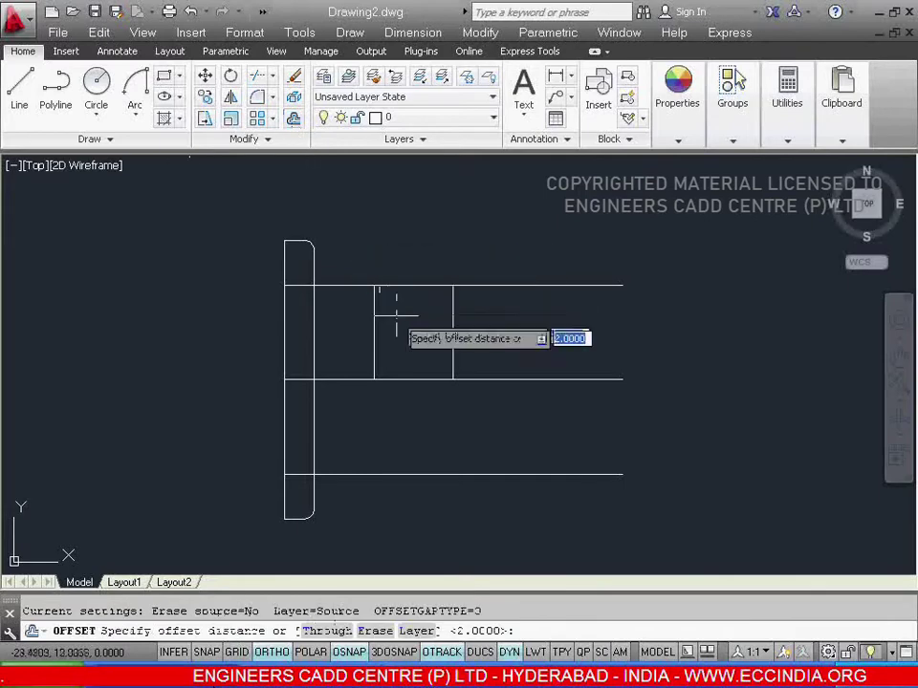
pyautogui.write('3.125')
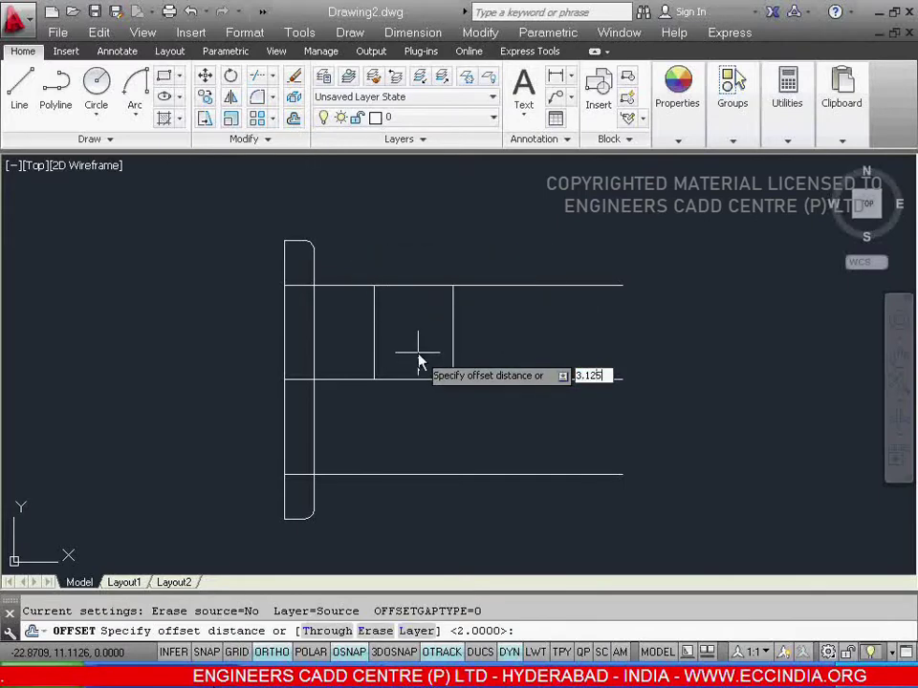
pyautogui.press('Return')
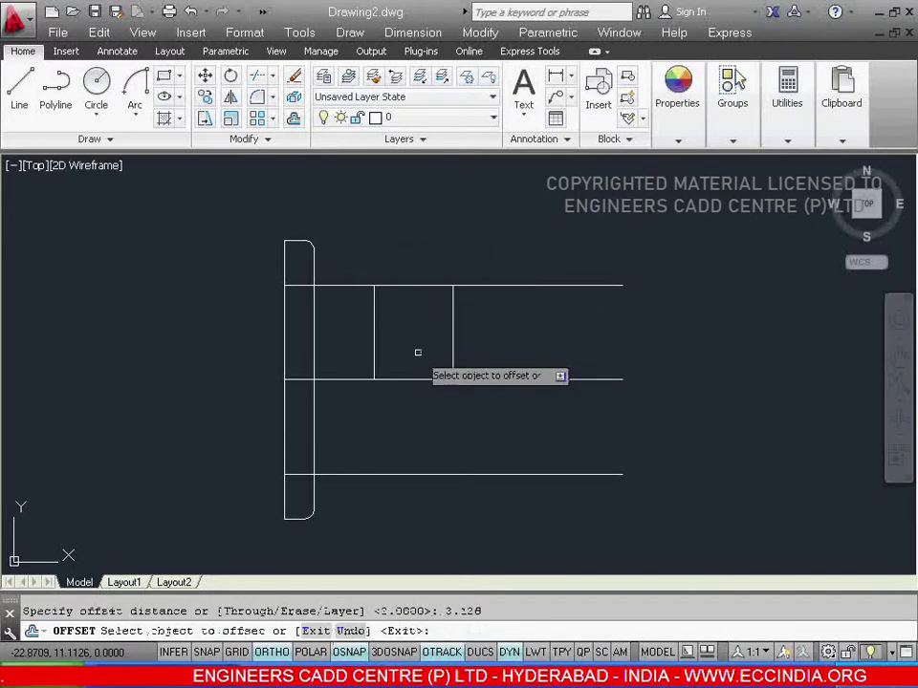
pyautogui.click(453, 353)
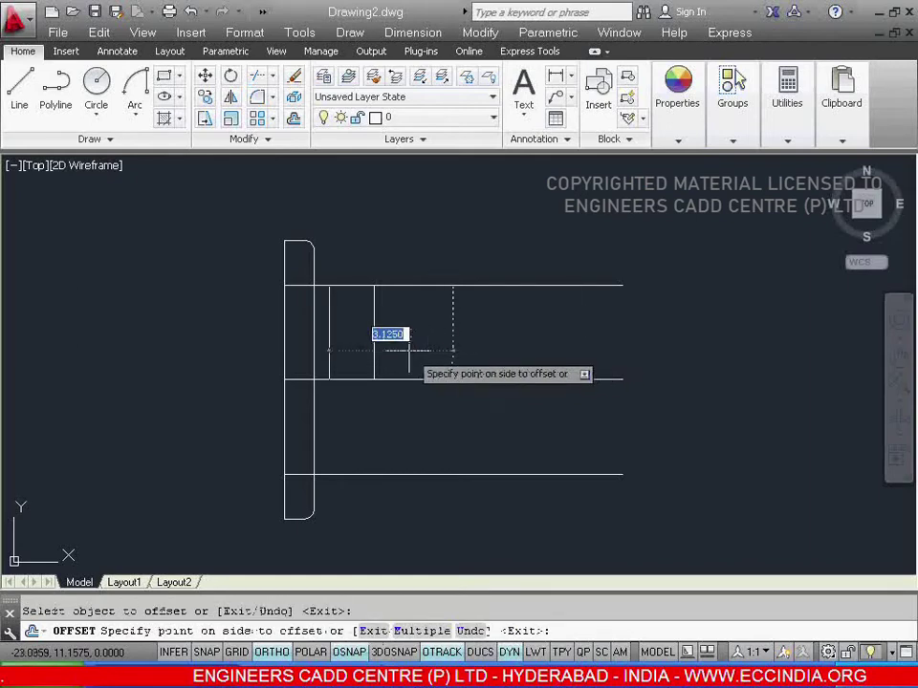
pyautogui.click(409, 350)
pyautogui.rightClick(420, 352)
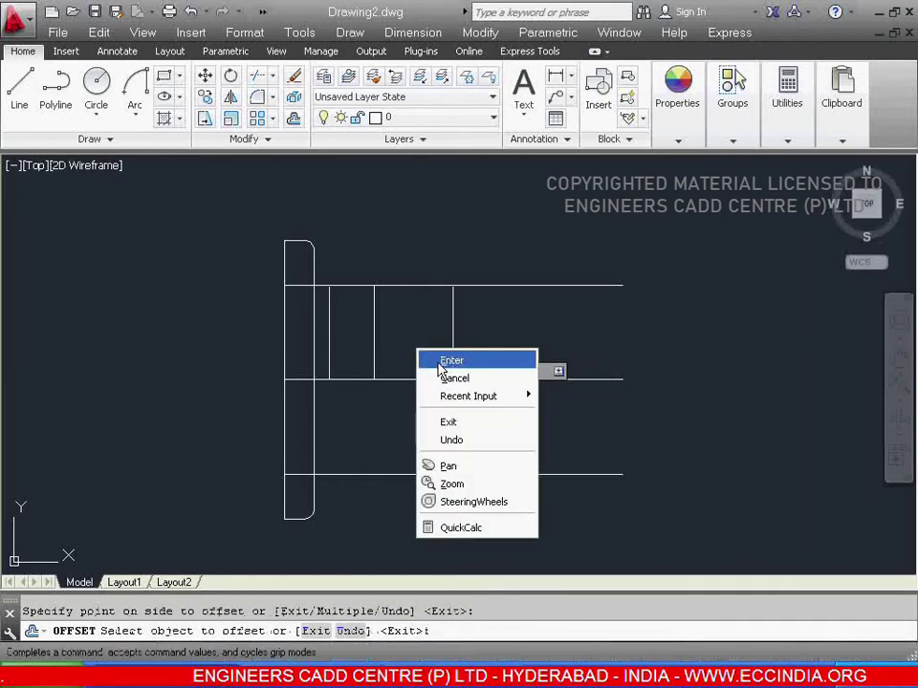
pyautogui.click(445, 361)
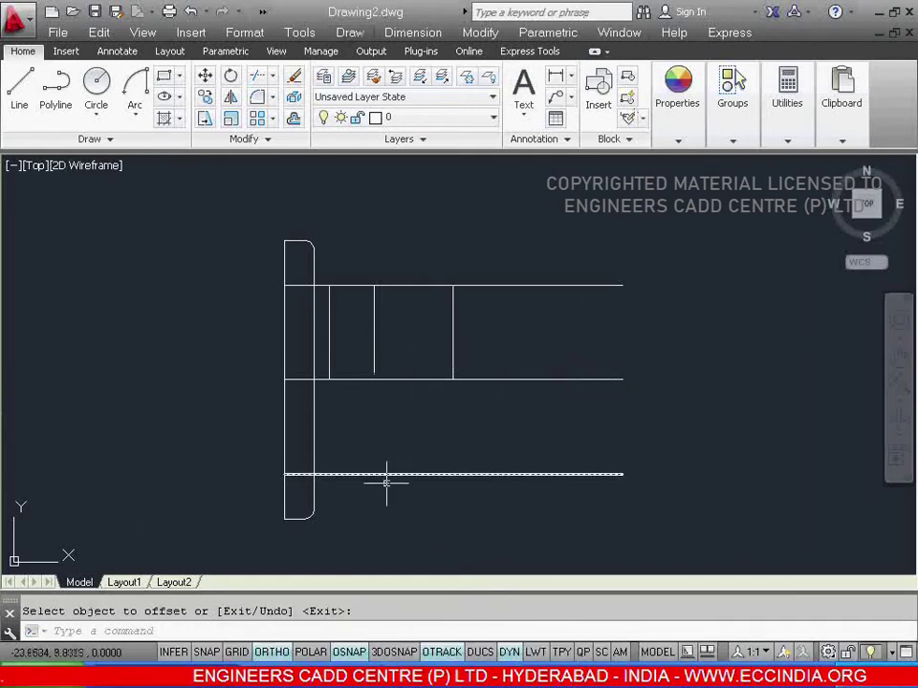
pyautogui.hotkey('alt', 'Tab')
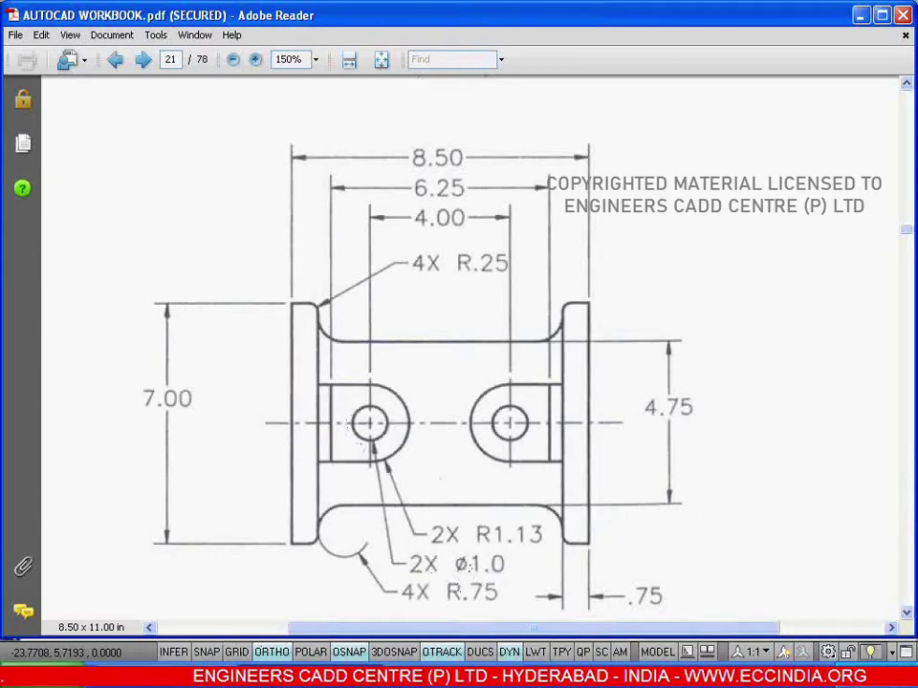
# - Draw a diameter 1 hole centred on the line intersection
pyautogui.hotkey('alt', 'Tab')
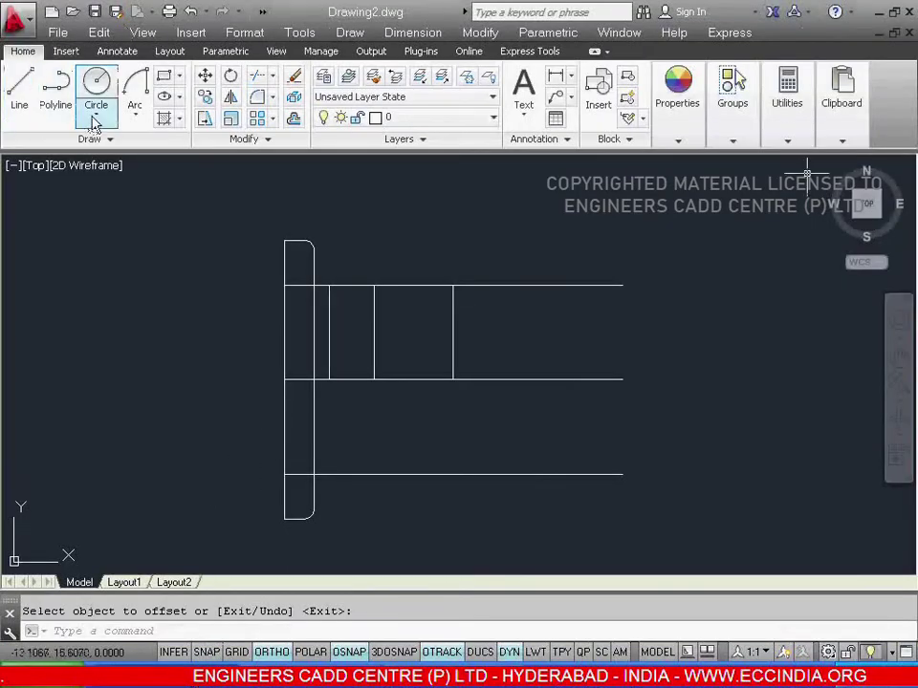
pyautogui.click(94, 117)
pyautogui.click(148, 185)
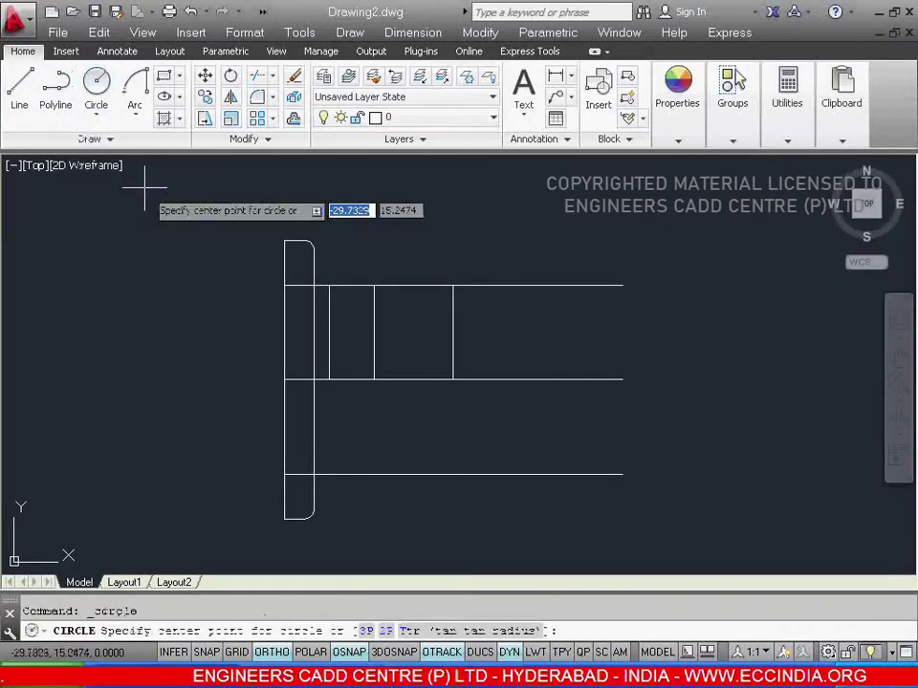
pyautogui.click(373, 380)
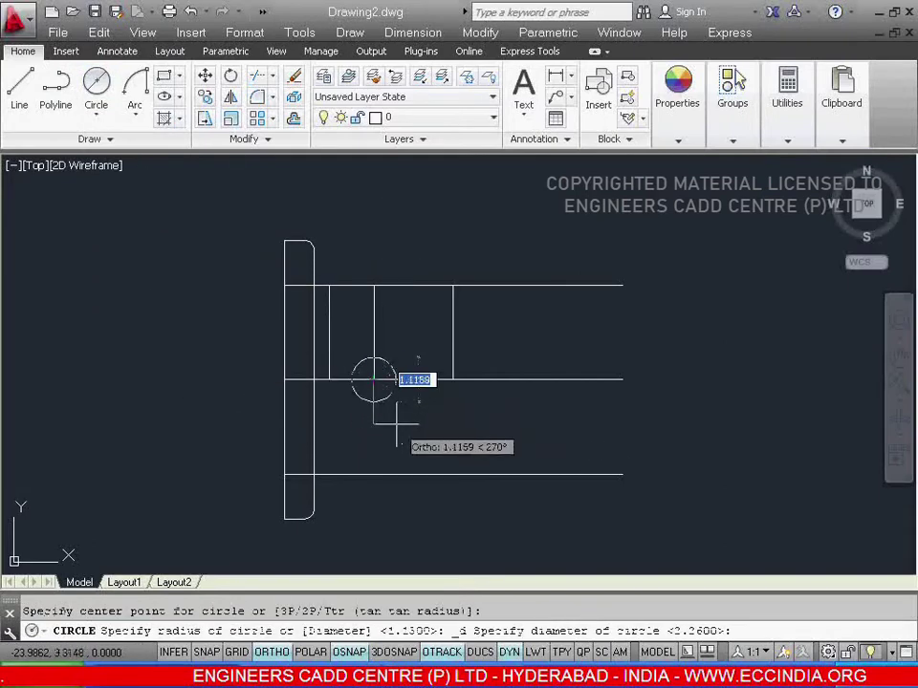
pyautogui.write('1')
pyautogui.press('Return')
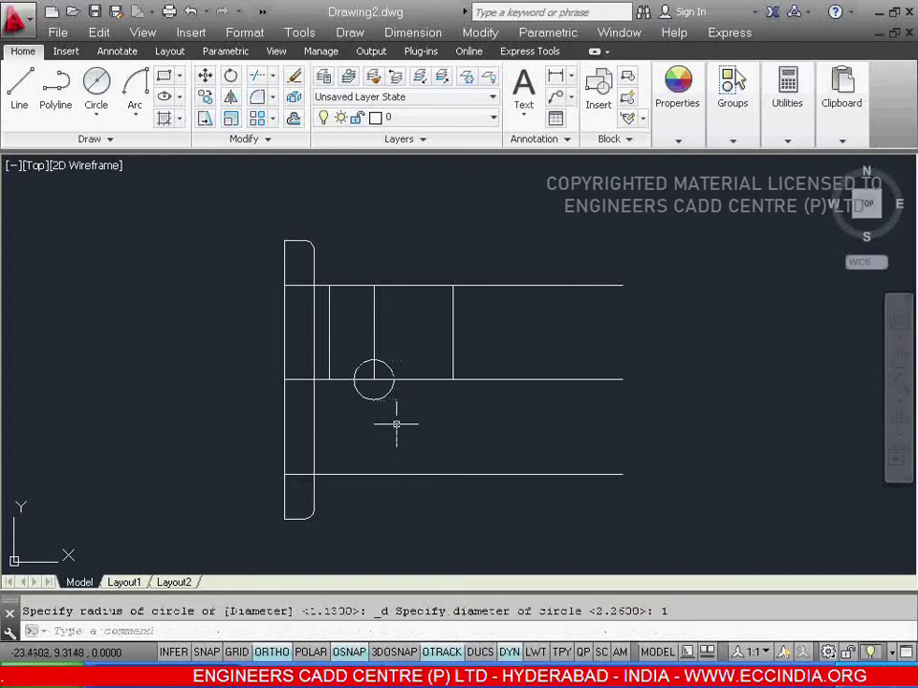
pyautogui.hotkey('alt', 'Tab')
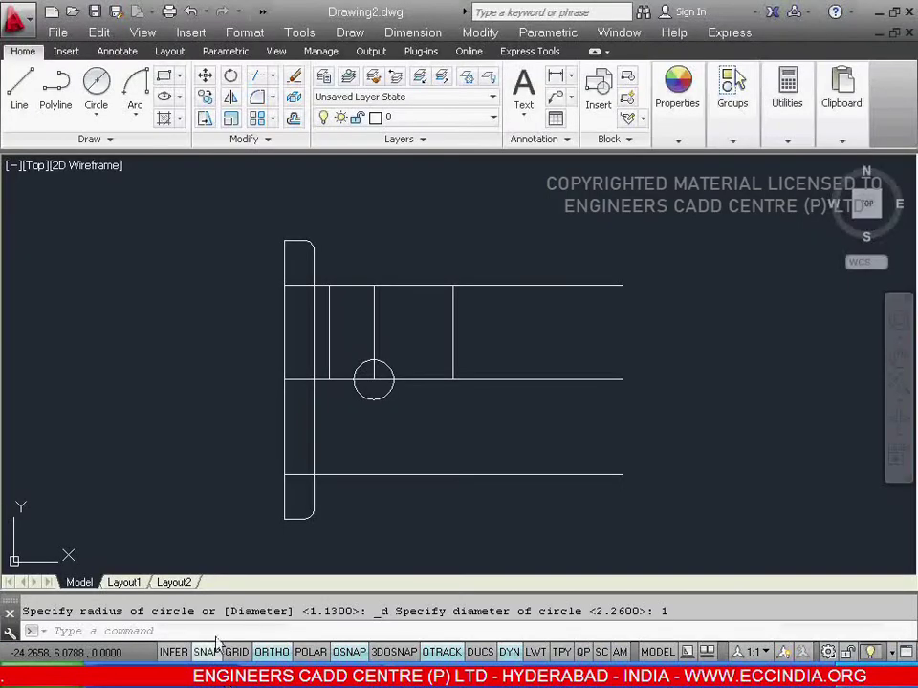
# - Add a concentric R1.13 circle around the hole
pyautogui.click(96, 113)
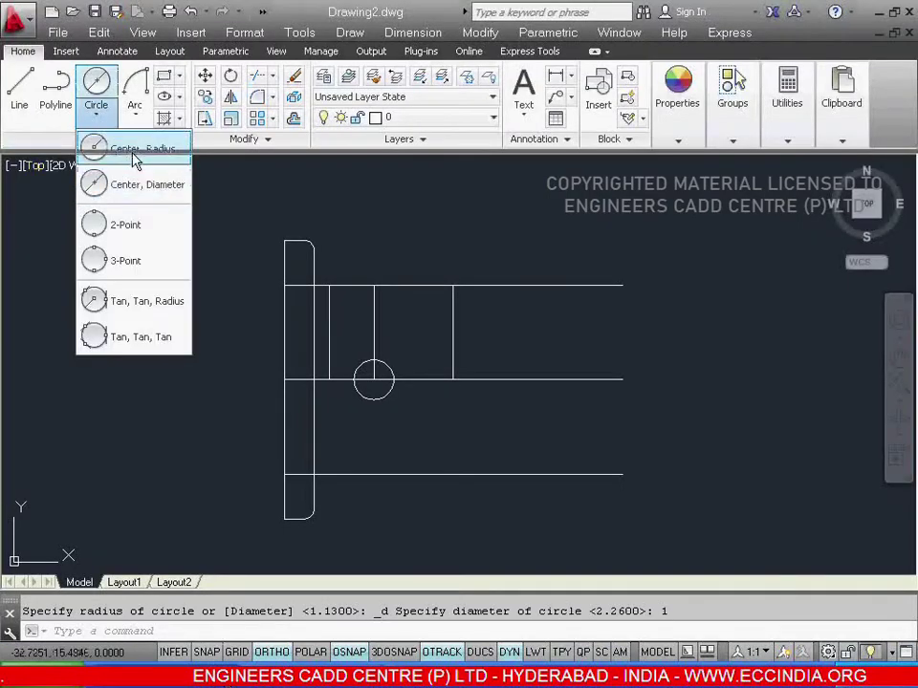
pyautogui.click(129, 150)
pyautogui.click(372, 381)
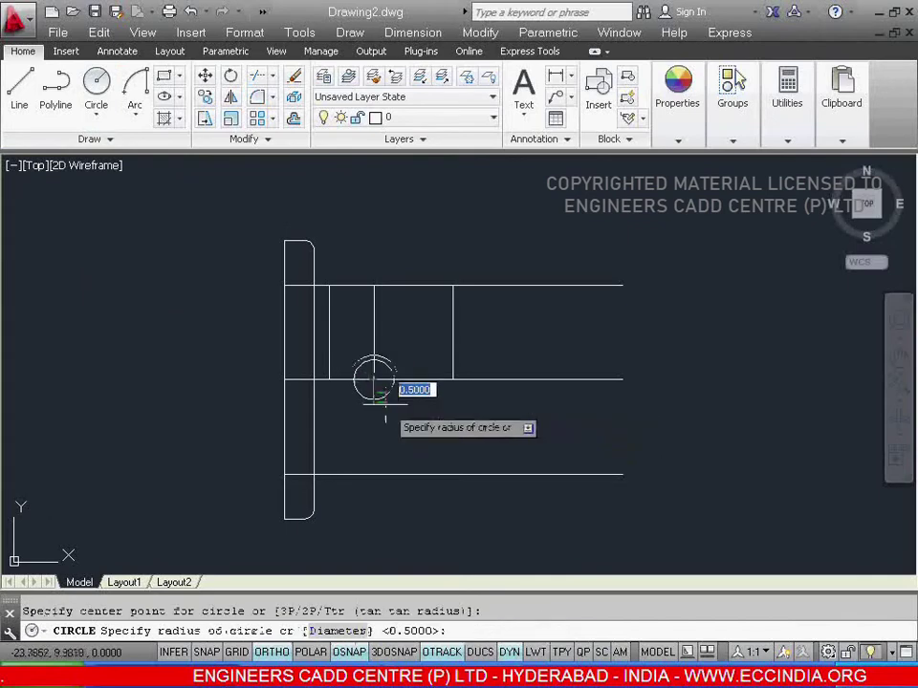
pyautogui.write('1.18')
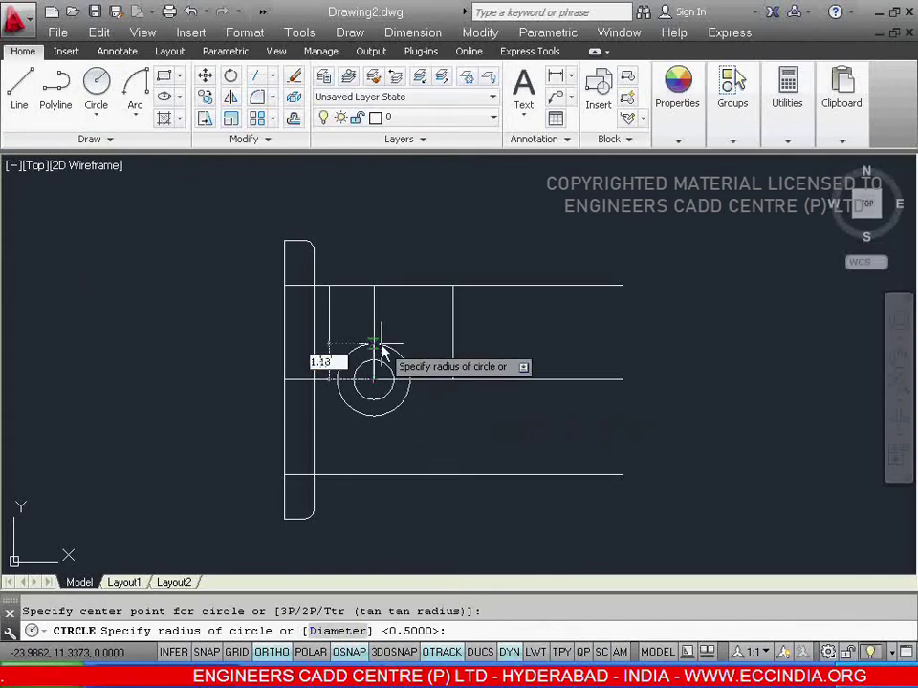
pyautogui.press('Return')
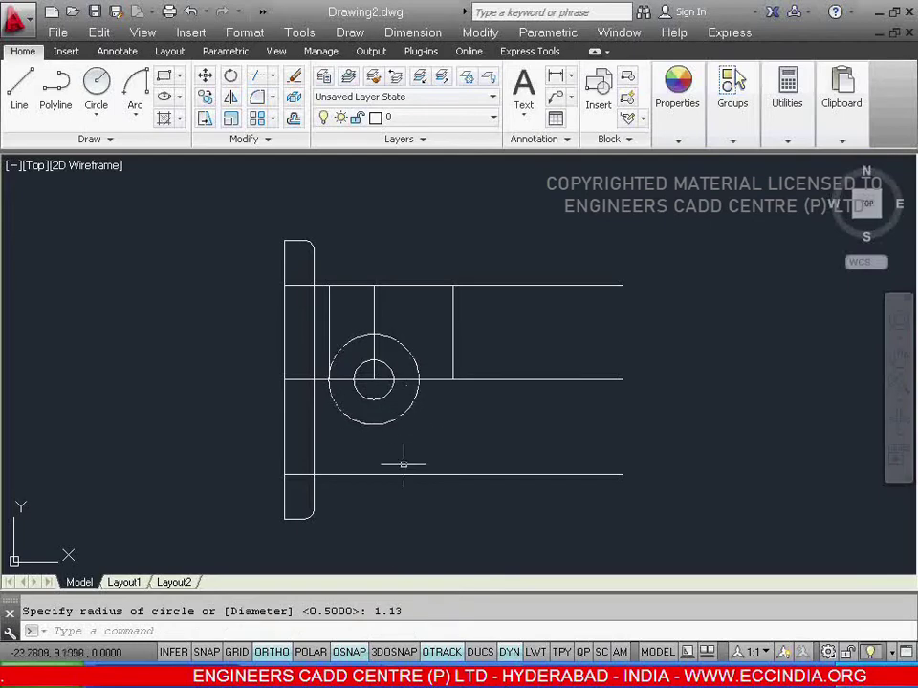
pyautogui.hotkey('alt', 'Tab')
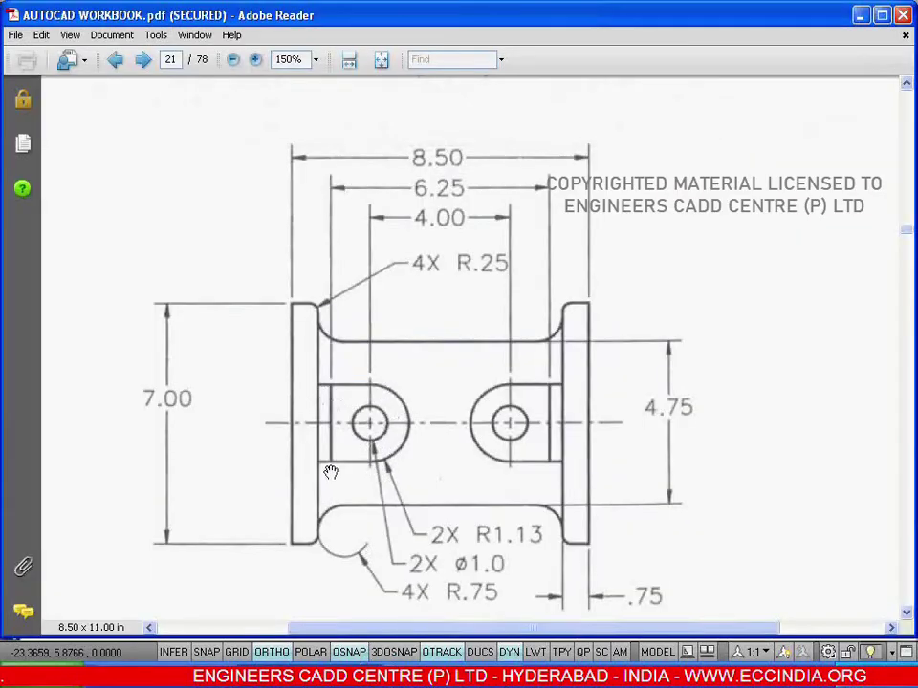
# - Draw two horizontal lines from the R1.13 circle's top and bottom quadrants left to the lug's edge
pyautogui.hotkey('alt', 'Tab')
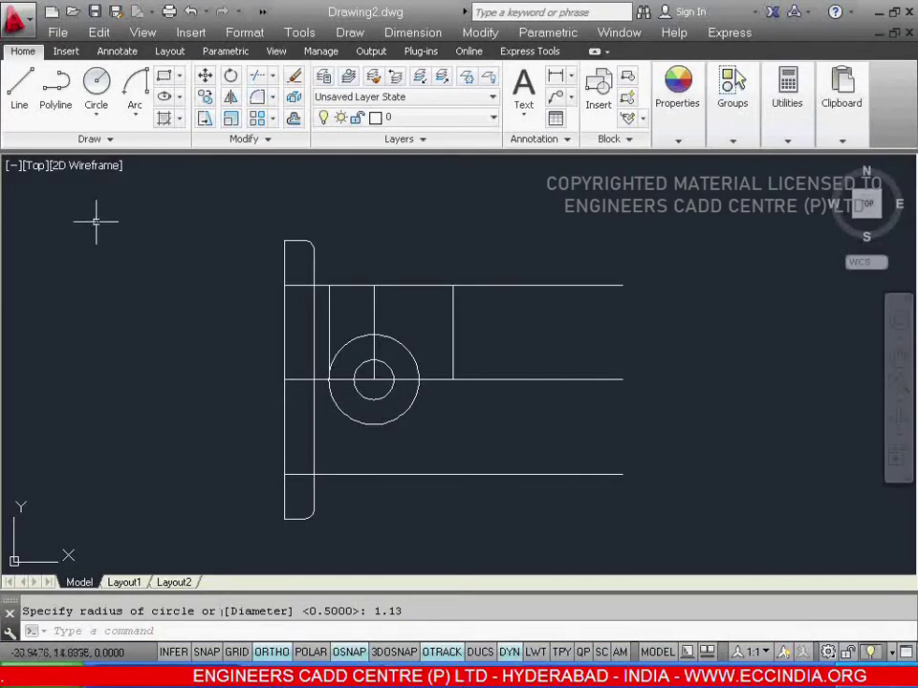
pyautogui.click(19, 91)
pyautogui.scroll(2, 337, 365)
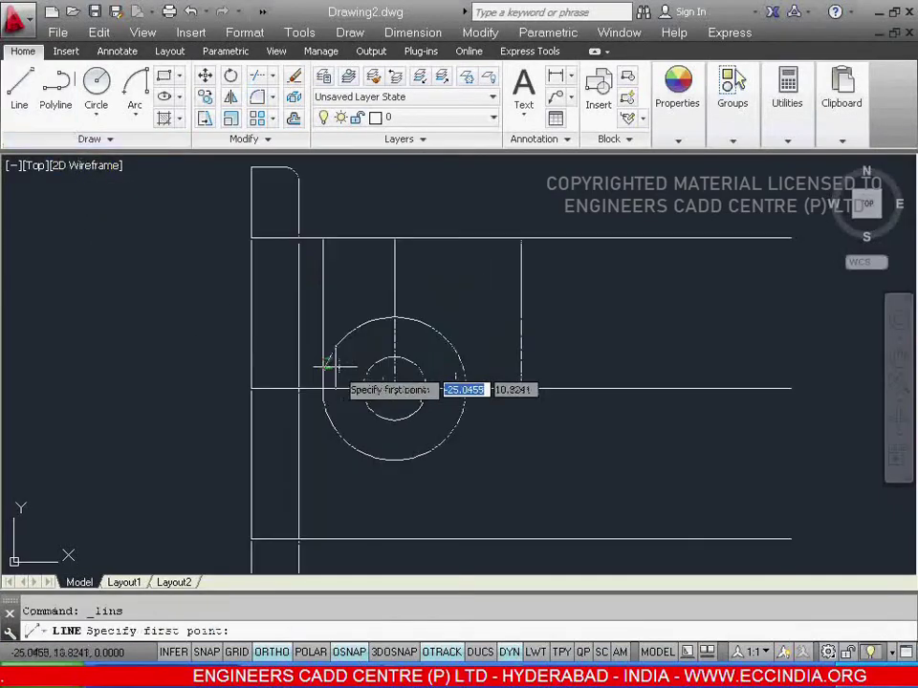
pyautogui.click(393, 316)
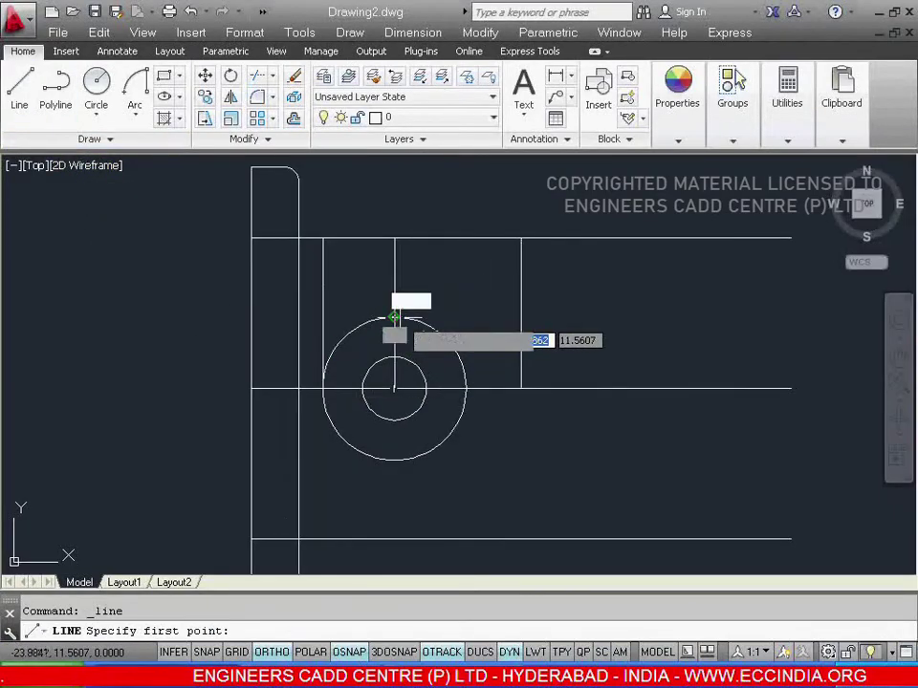
pyautogui.click(298, 316)
pyautogui.rightClick(298, 330)
pyautogui.click(325, 350)
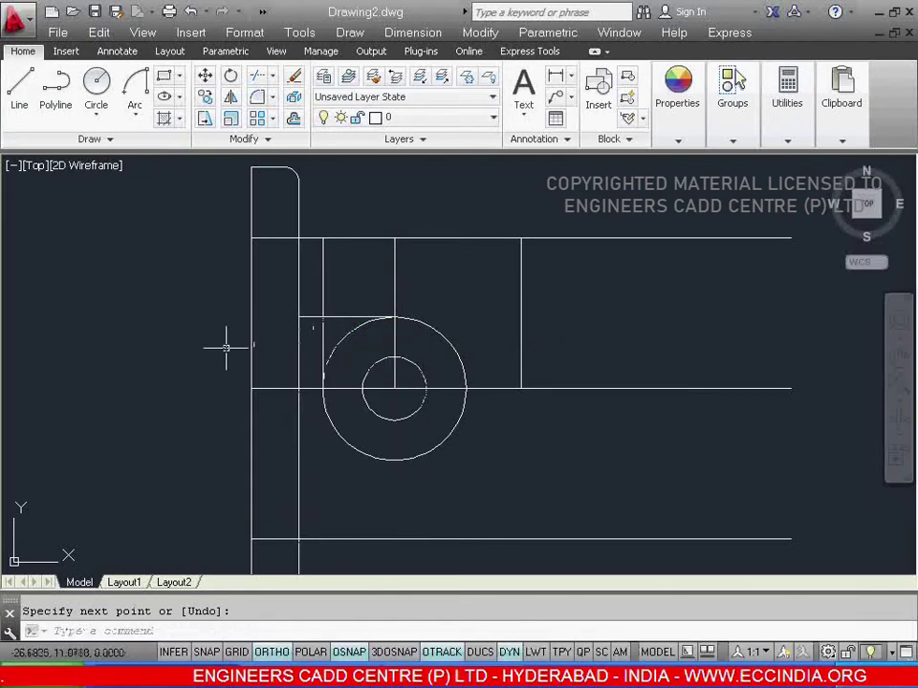
pyautogui.click(25, 122)
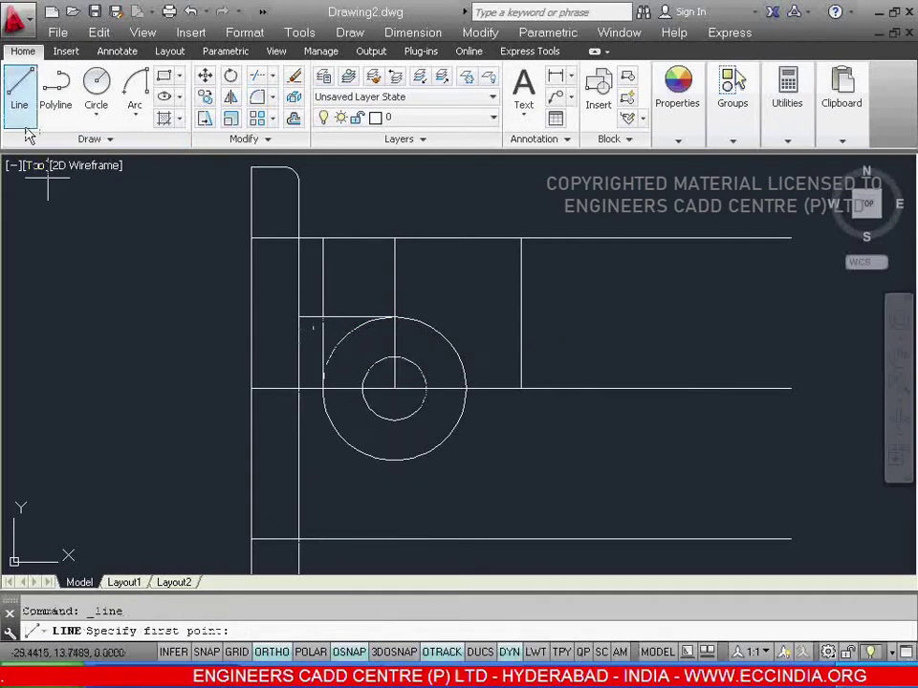
pyautogui.click(394, 459)
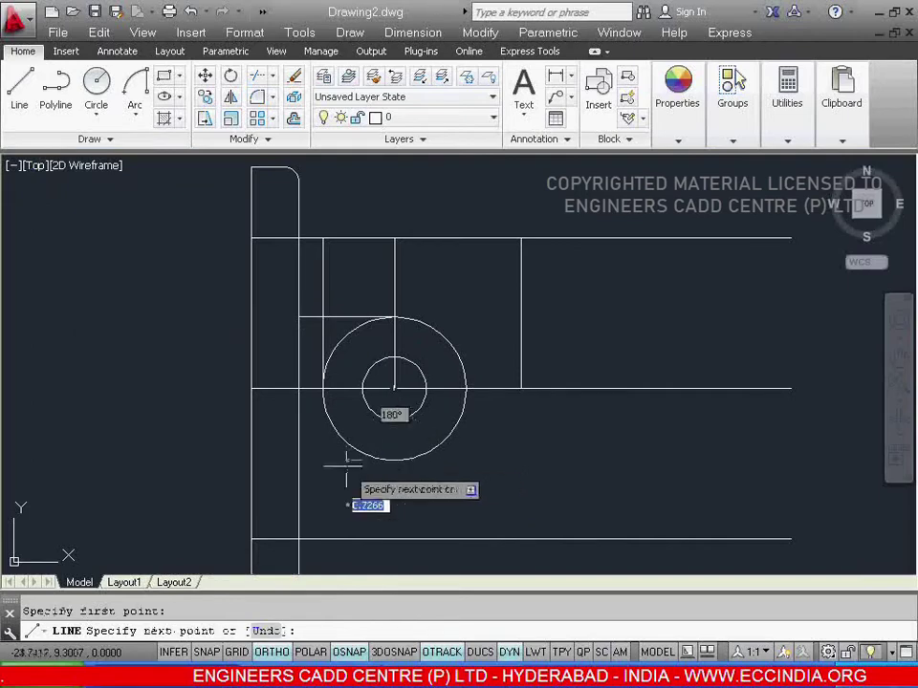
pyautogui.click(298, 459)
pyautogui.rightClick(356, 495)
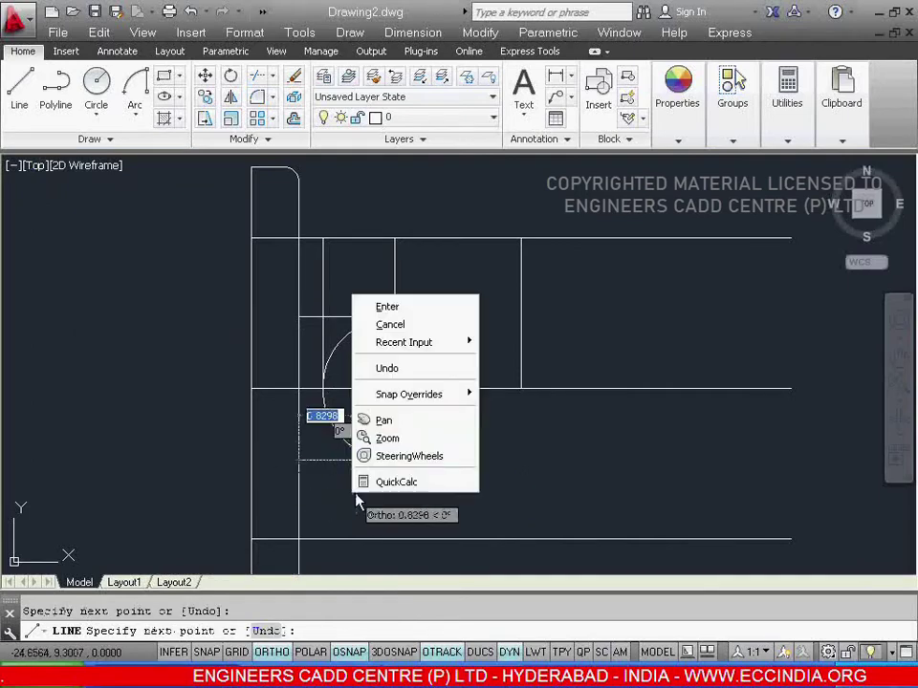
pyautogui.click(416, 307)
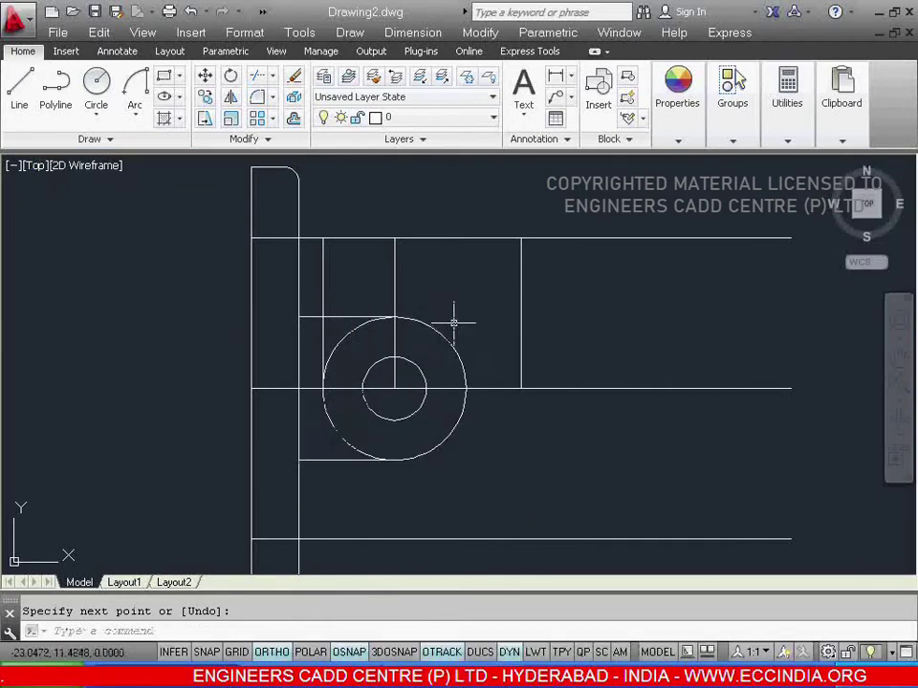
# - Trim off the R1.13 circle's left half and the line piece above it, then erase the vertical line above the hole
pyautogui.click(273, 96)
pyautogui.click(285, 103)
pyautogui.press('Return')
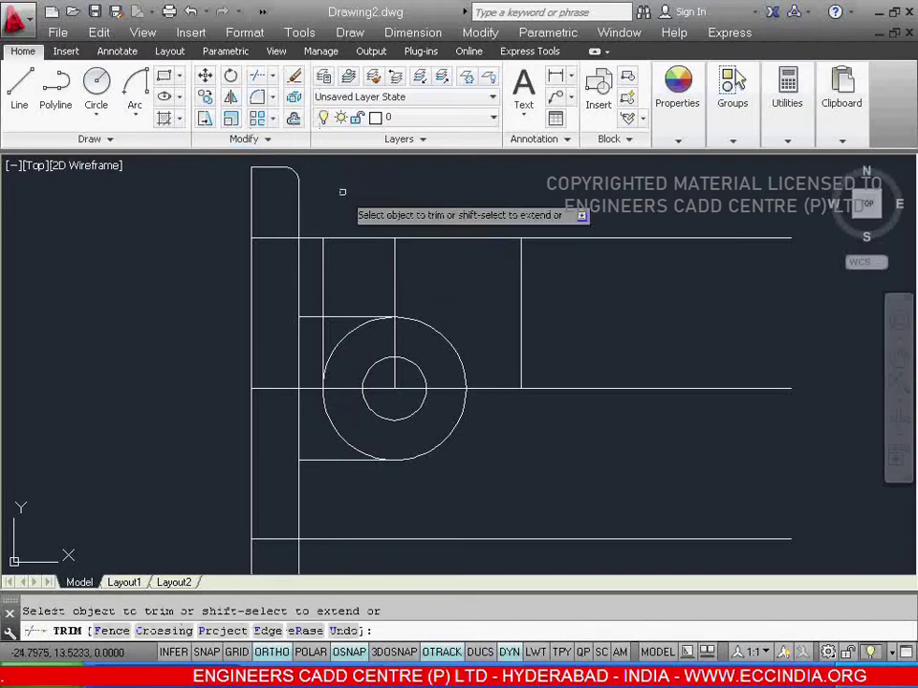
pyautogui.click(323, 275)
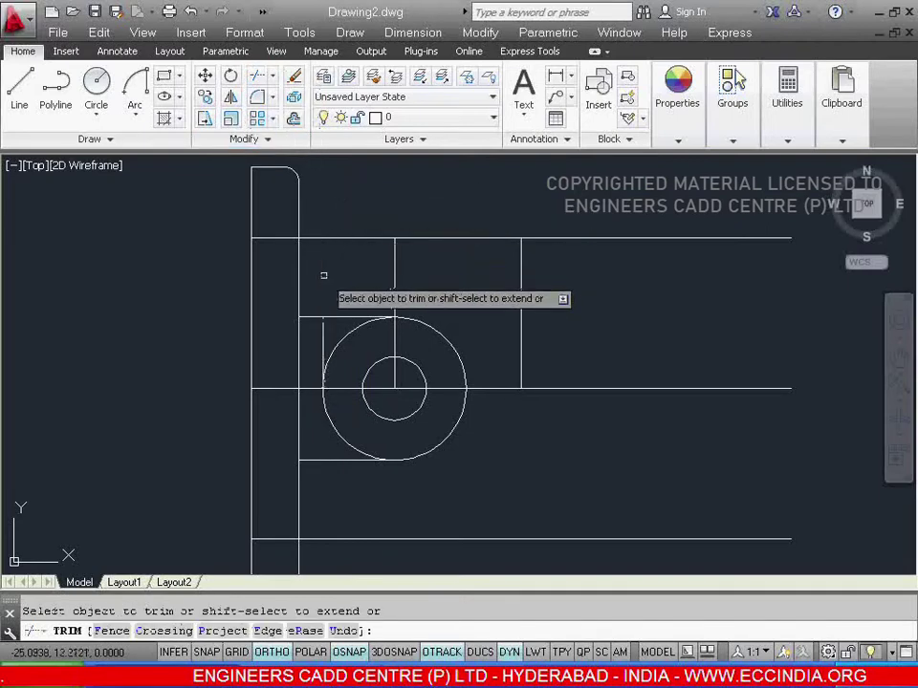
pyautogui.click(352, 333)
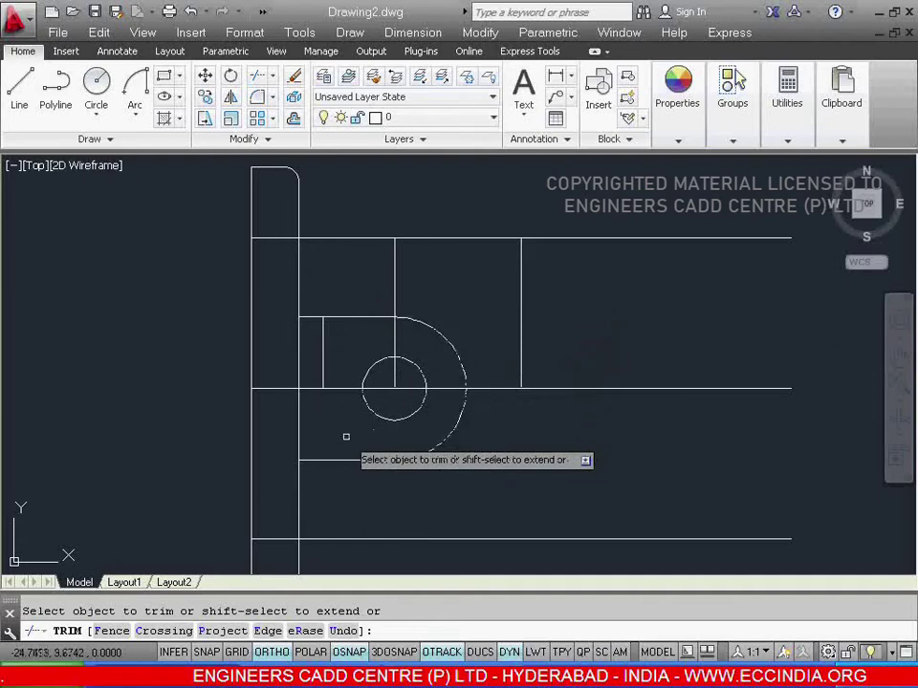
pyautogui.click(346, 437)
pyautogui.rightClick(470, 492)
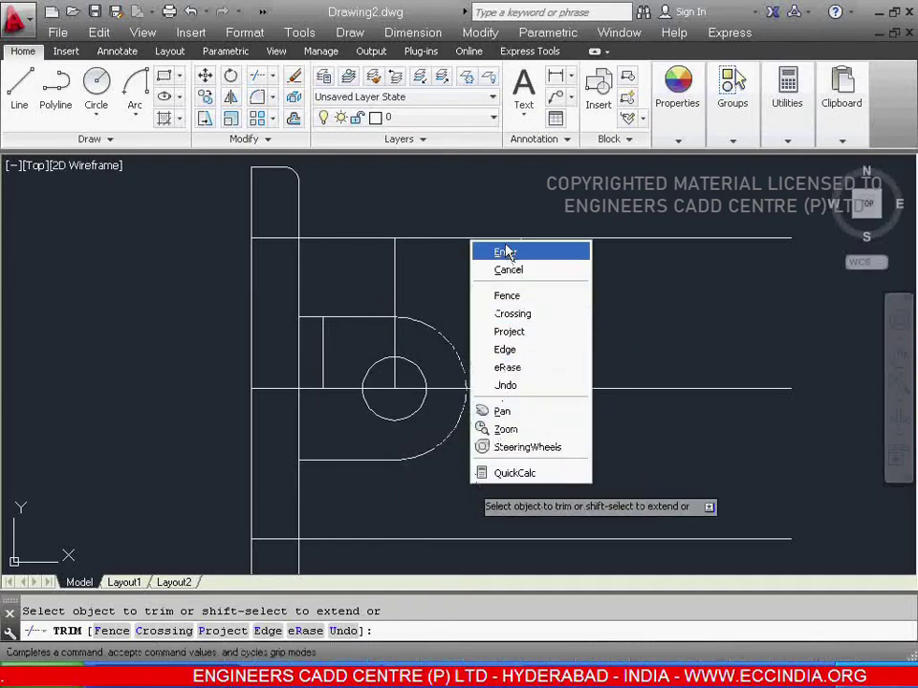
pyautogui.click(500, 252)
pyautogui.click(394, 304)
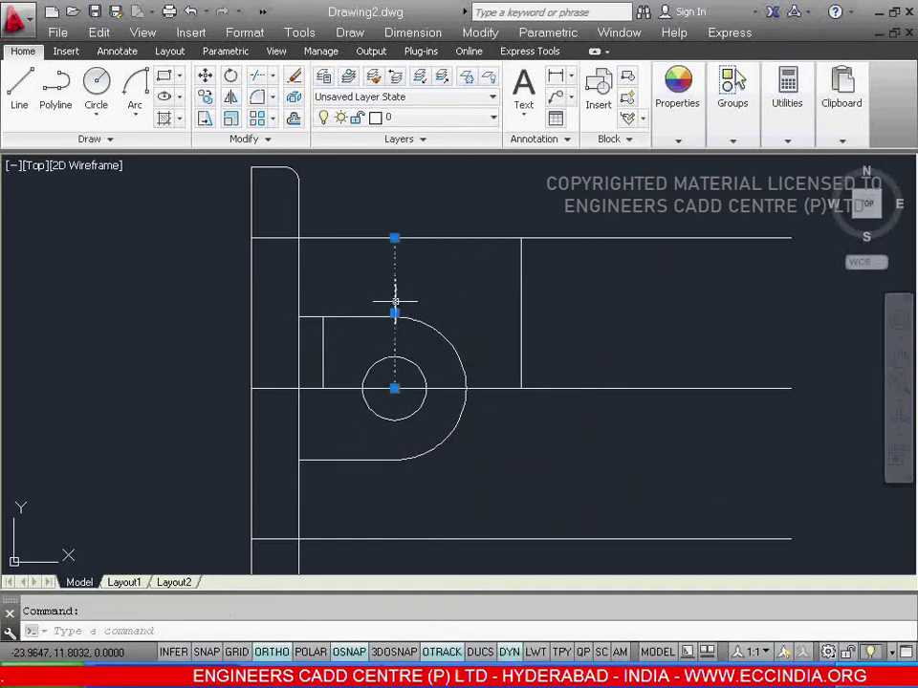
pyautogui.click(294, 77)
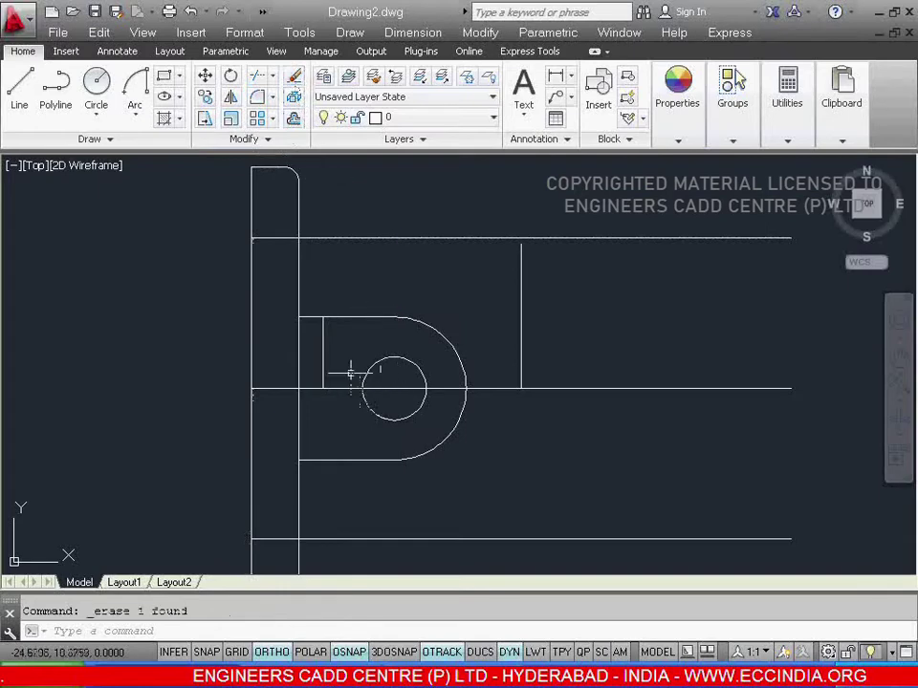
# - Extend the short lug line down to the boss's bottom edge and trim the excess above
pyautogui.click(272, 76)
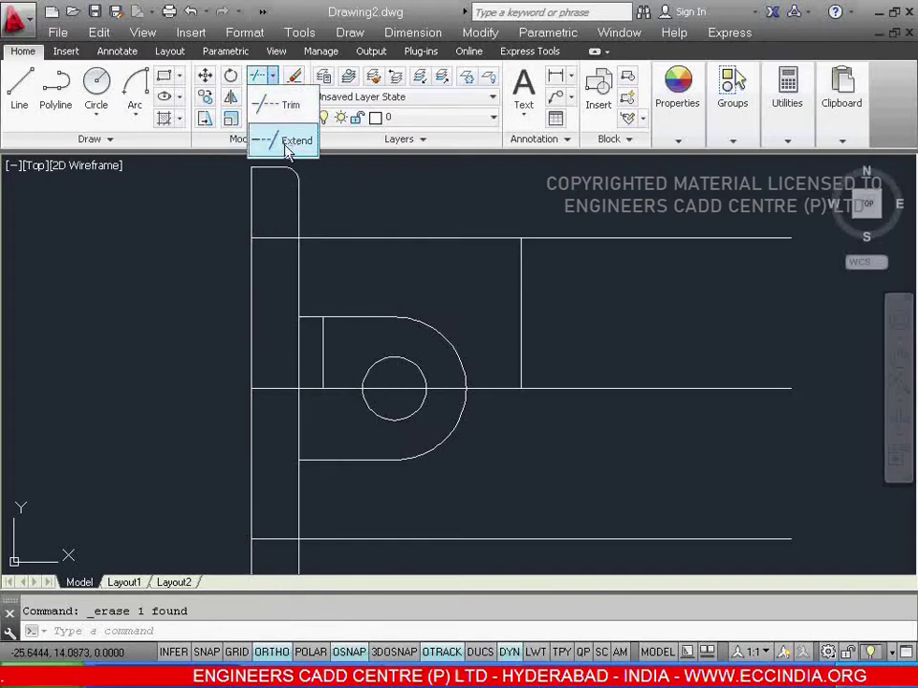
pyautogui.click(287, 144)
pyautogui.press('Return')
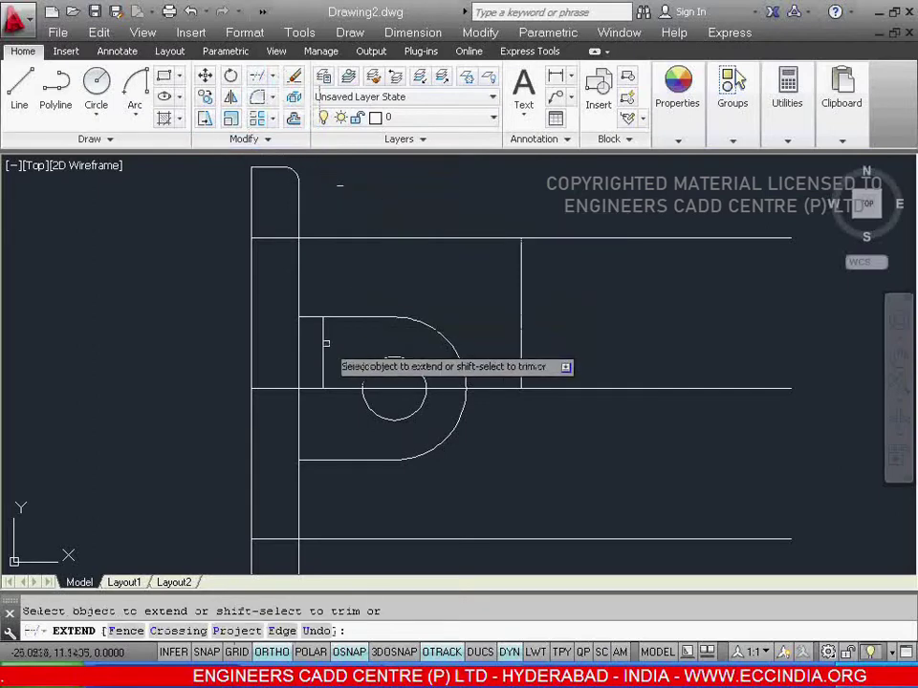
pyautogui.click(325, 343)
pyautogui.click(323, 343)
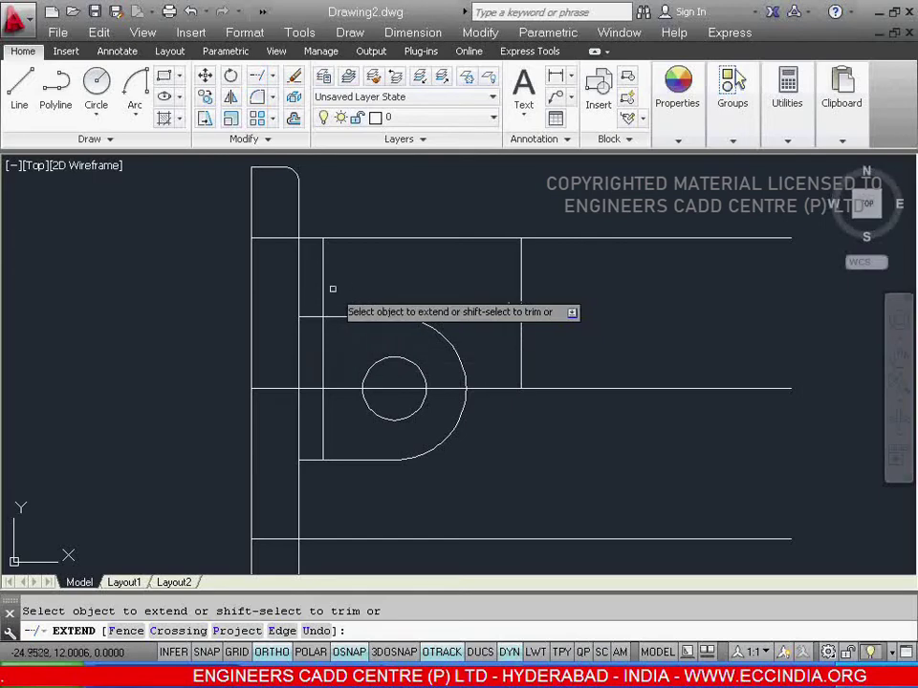
pyautogui.keyDown('shift'); pyautogui.click(323, 251); pyautogui.keyUp('shift')
pyautogui.rightClick(360, 285)
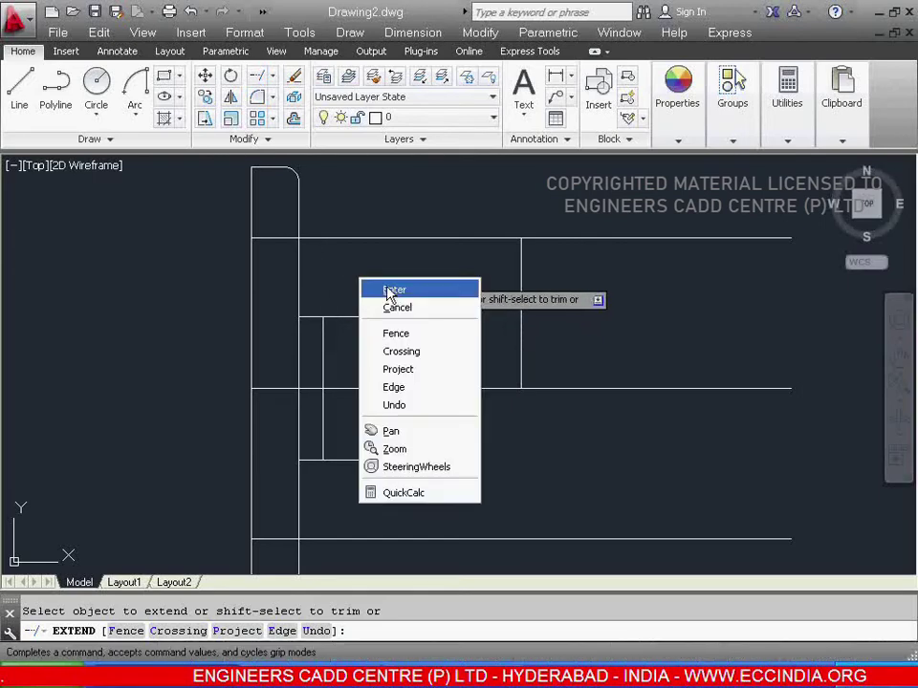
pyautogui.click(387, 291)
# - Reposition the view and compare the drawing against the workbook PDF
pyautogui.scroll(-4, 325, 325)
pyautogui.moveTo(378, 393); pyautogui.dragTo(355, 398, button='middle')
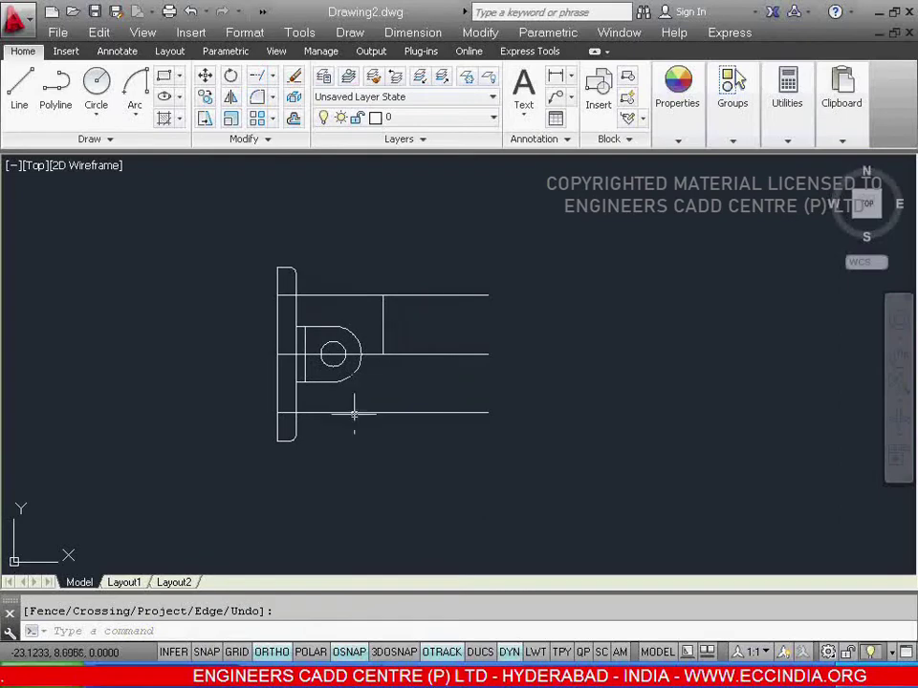
pyautogui.hotkey('alt', 'Tab')
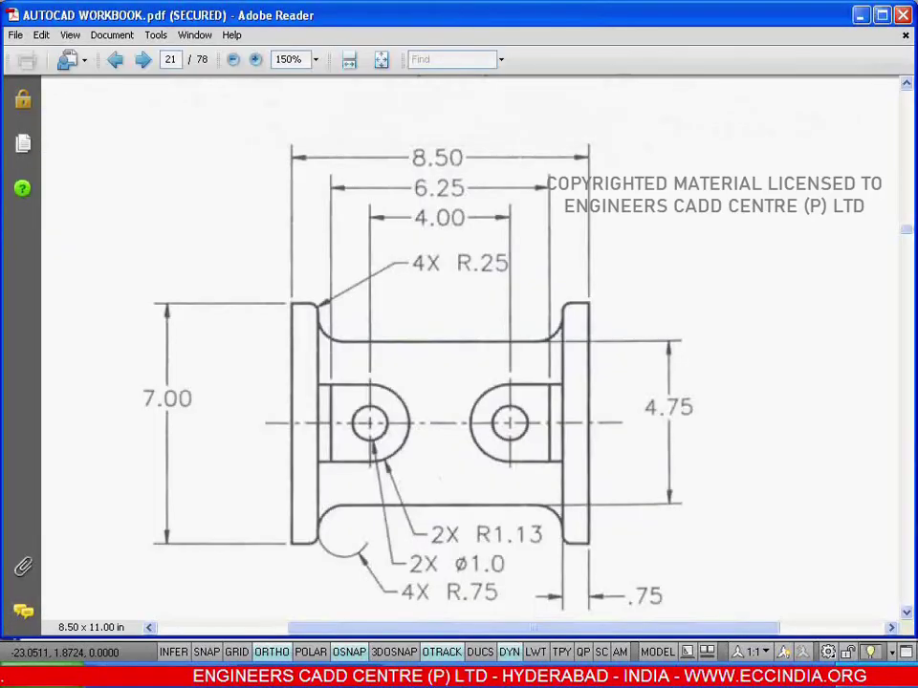
pyautogui.hotkey('alt', 'Tab')
pyautogui.scroll(2, 355, 440)
# - Mirror the left flange, lug and hole boss about the vertical centre line, keeping the originals
pyautogui.scroll(2, 364, 454)
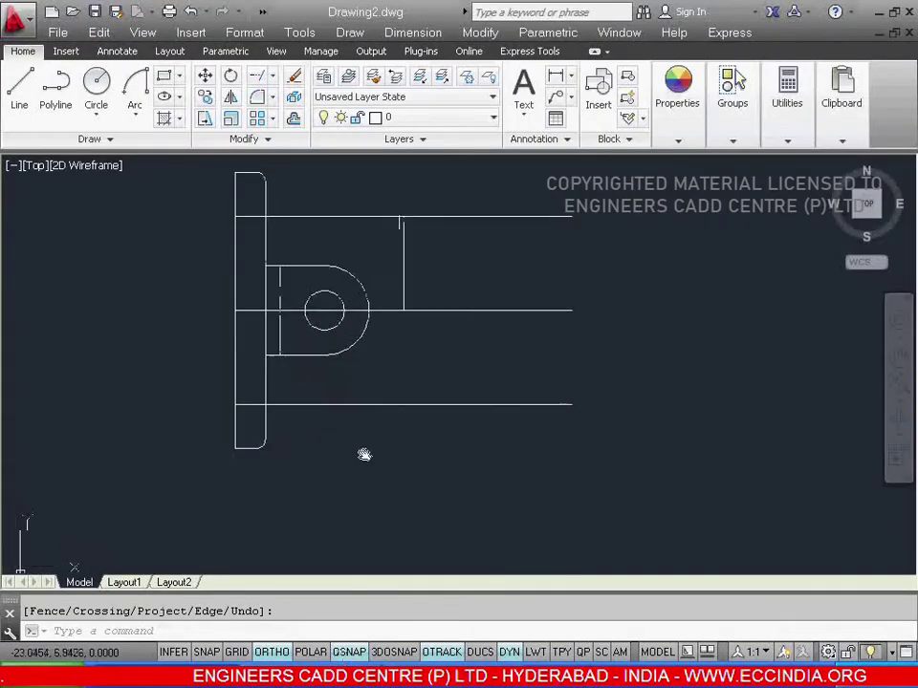
pyautogui.moveTo(364, 454); pyautogui.dragTo(348, 470, button='middle')
pyautogui.click(197, 174)
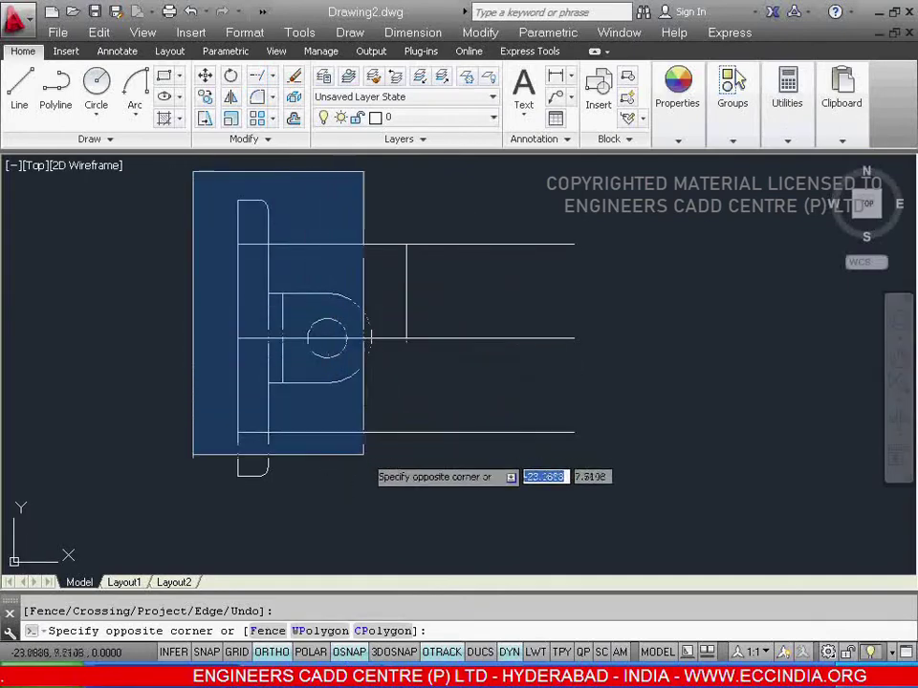
pyautogui.click(381, 497)
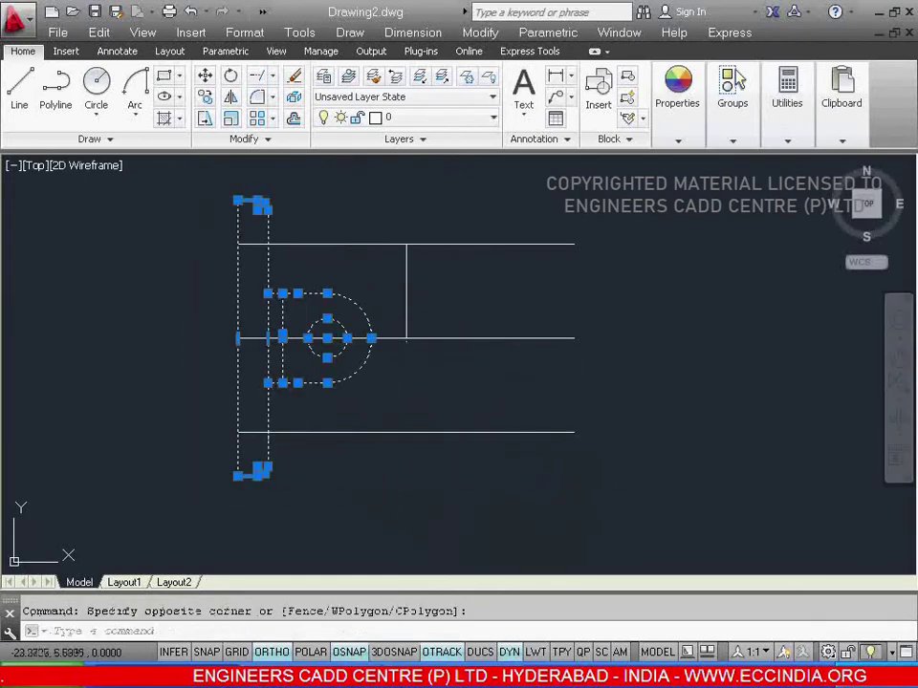
pyautogui.click(232, 99)
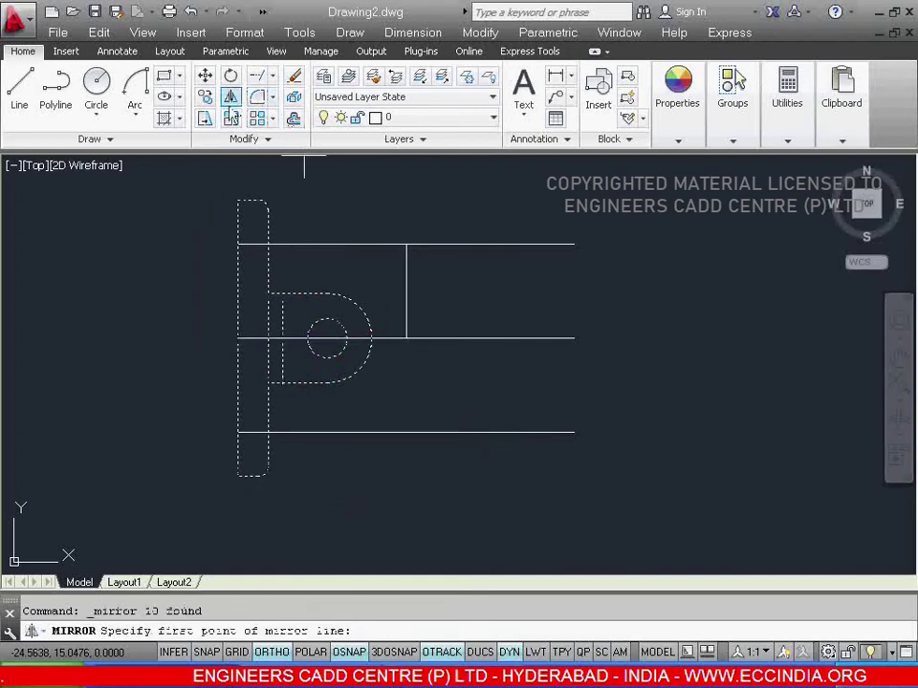
pyautogui.click(407, 338)
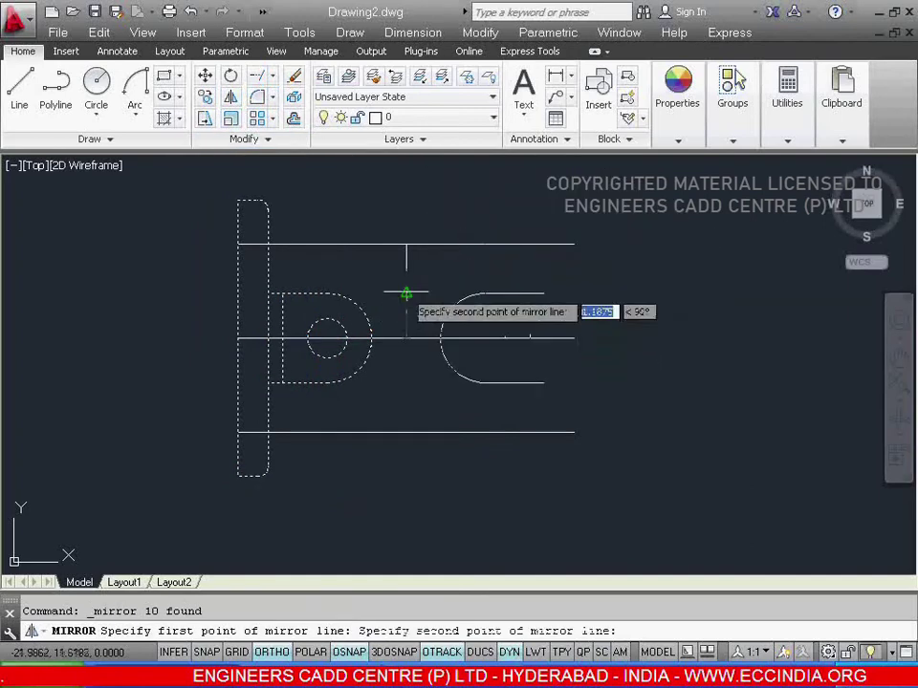
pyautogui.click(406, 244)
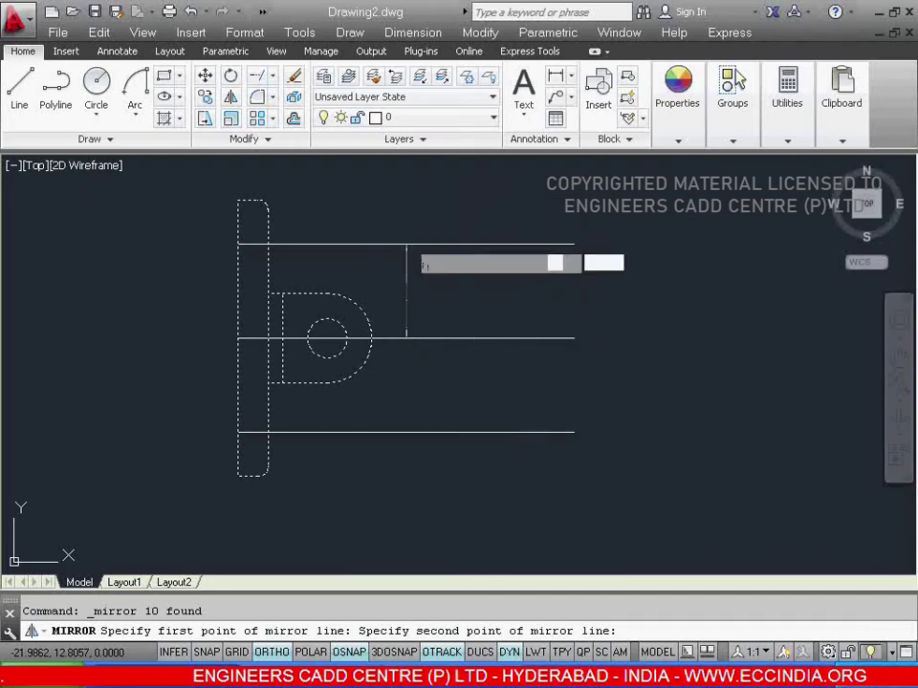
pyautogui.rightClick(413, 241)
pyautogui.click(430, 250)
pyautogui.press('Return')
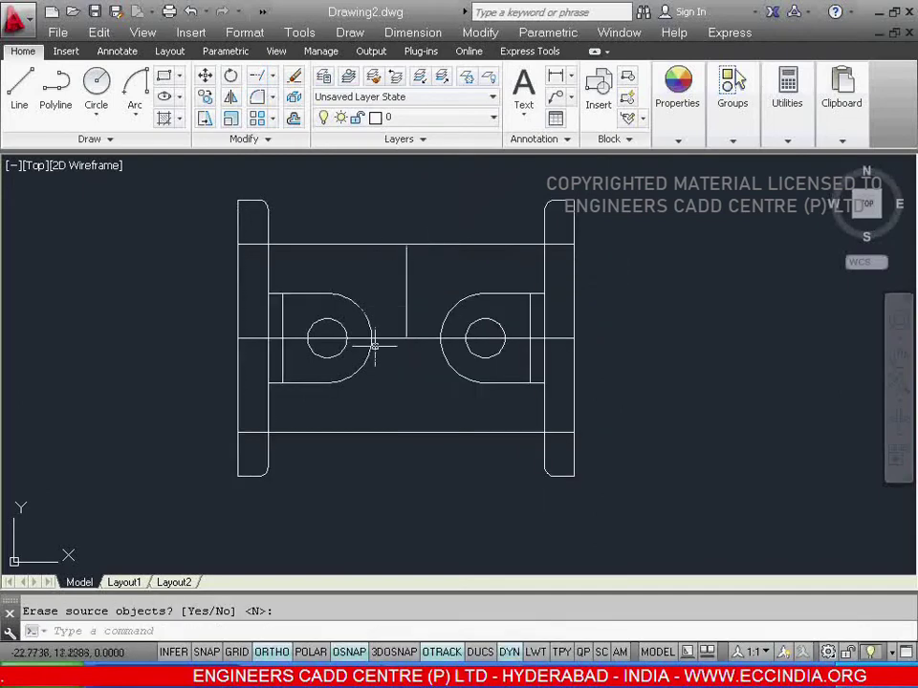
pyautogui.moveTo(455, 491); pyautogui.dragTo(457, 519, button='middle')
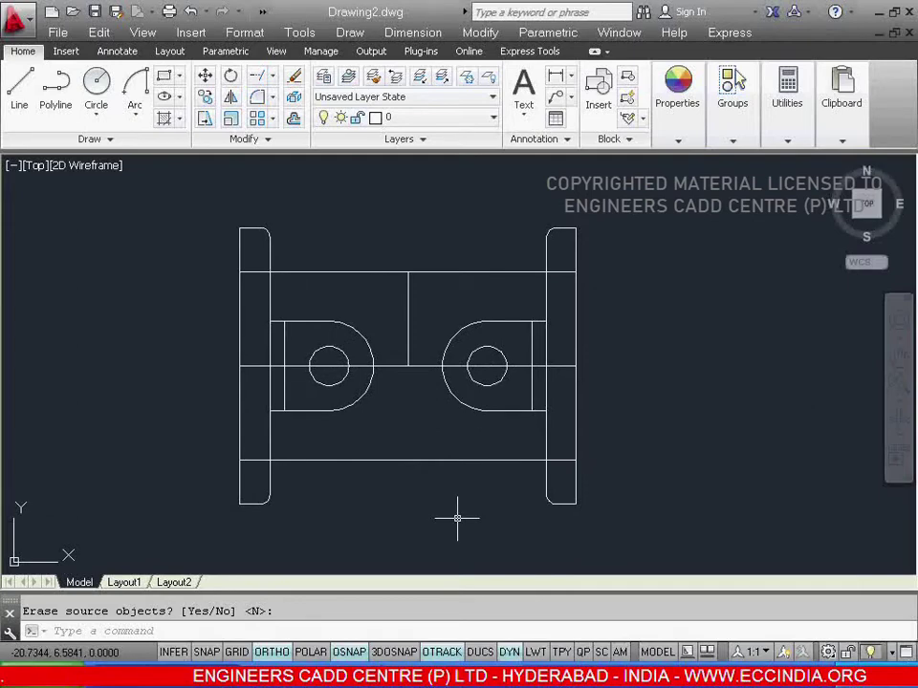
# - Erase the vertical line between the lugs and trim the bar ends inside the flanges
pyautogui.click(408, 320)
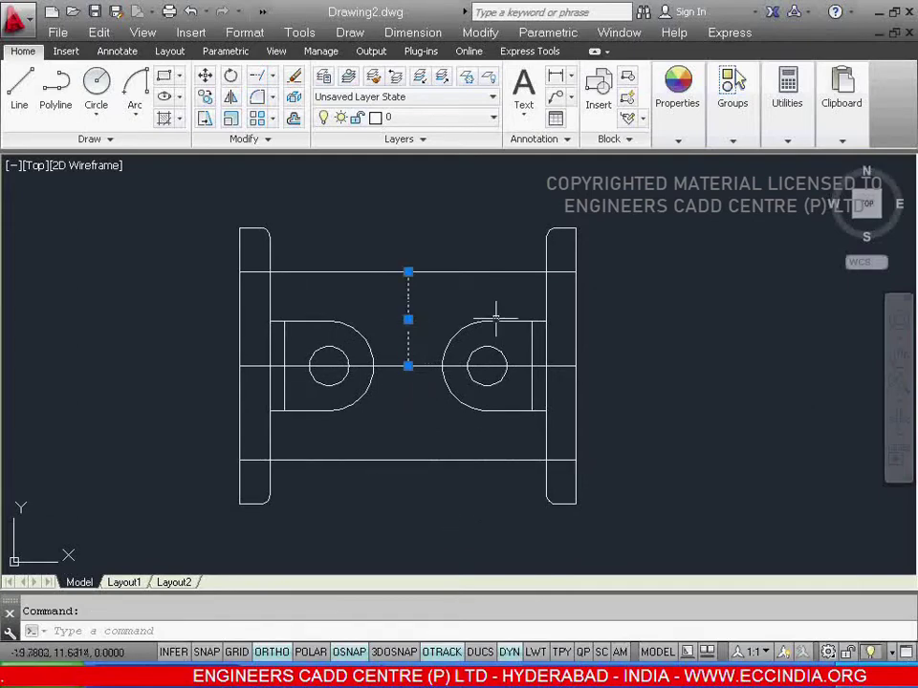
pyautogui.click(296, 76)
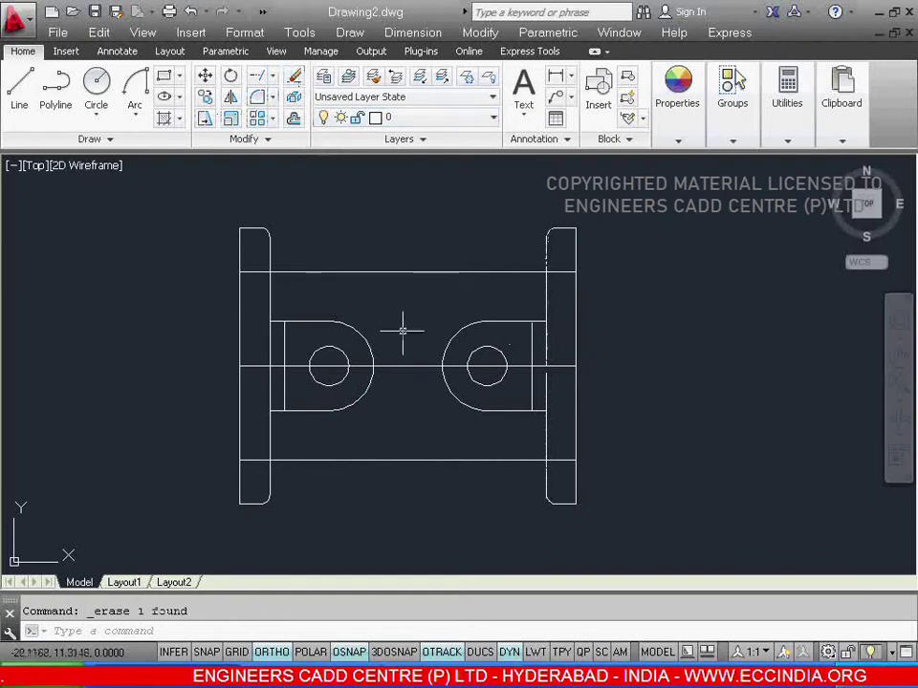
pyautogui.click(272, 76)
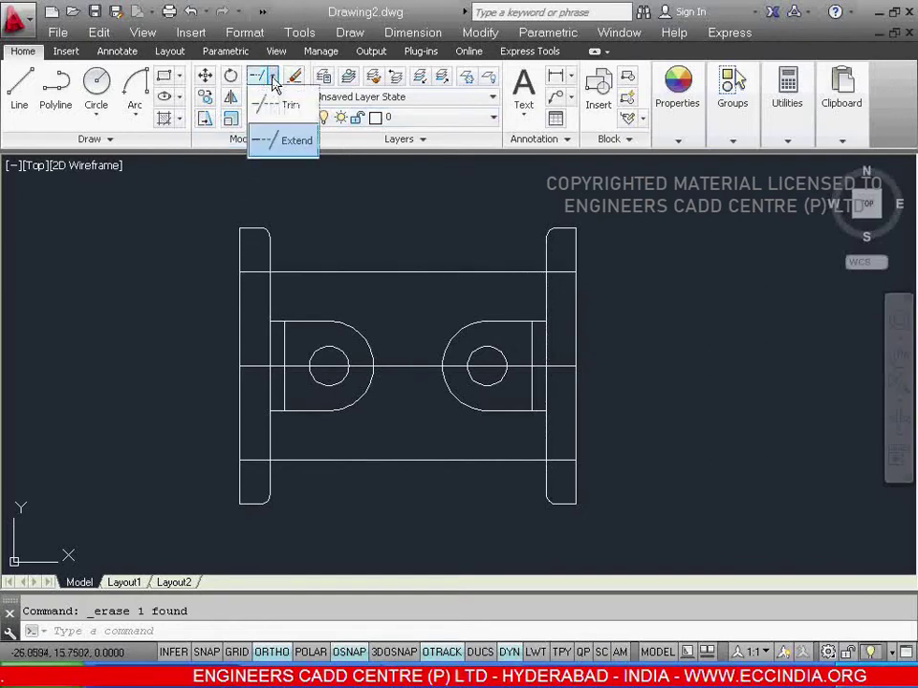
pyautogui.click(284, 101)
pyautogui.press('Return')
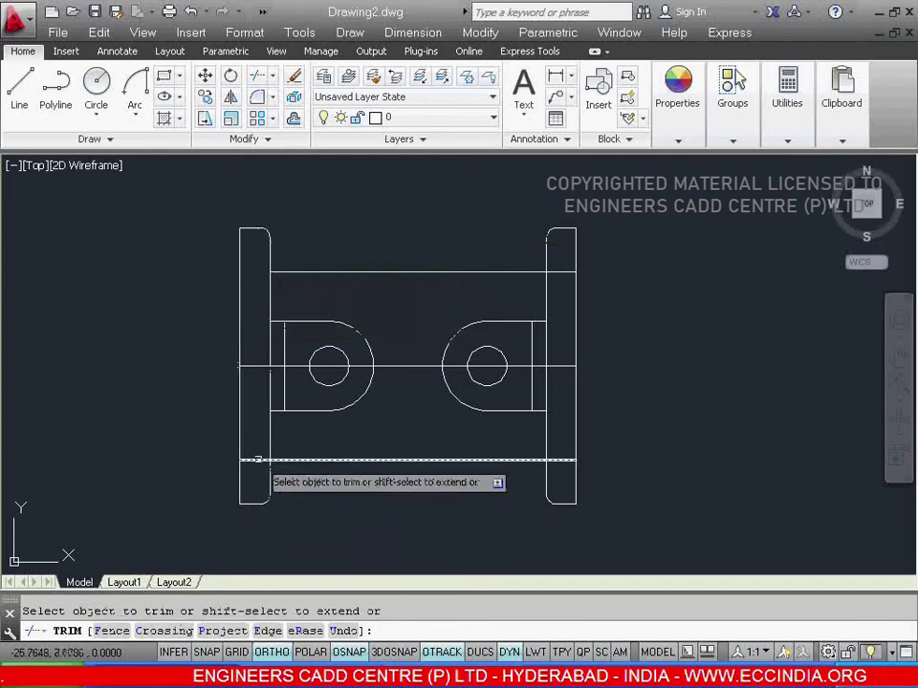
pyautogui.click(573, 461)
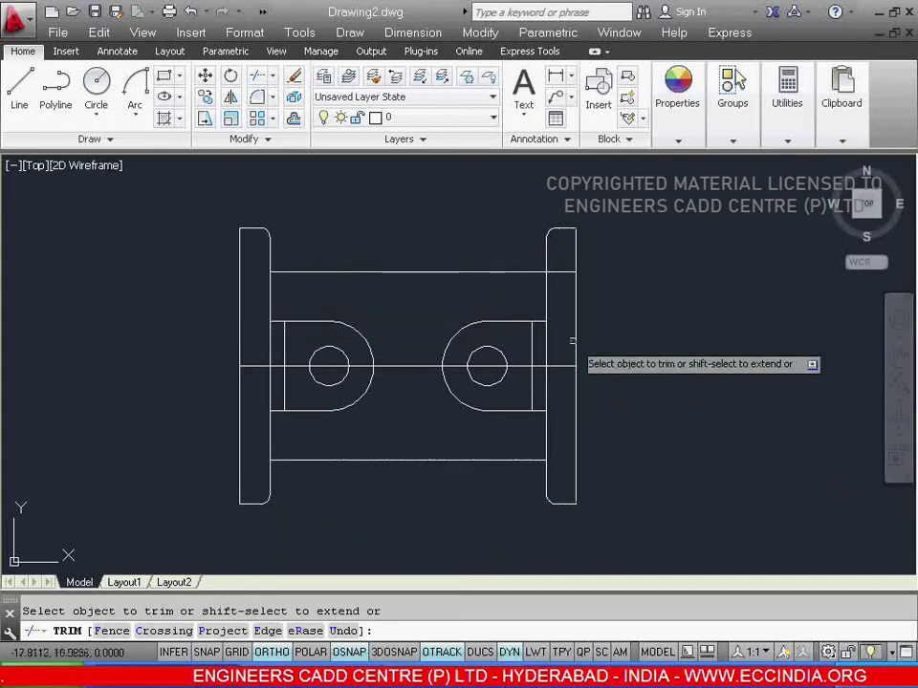
pyautogui.rightClick(630, 302)
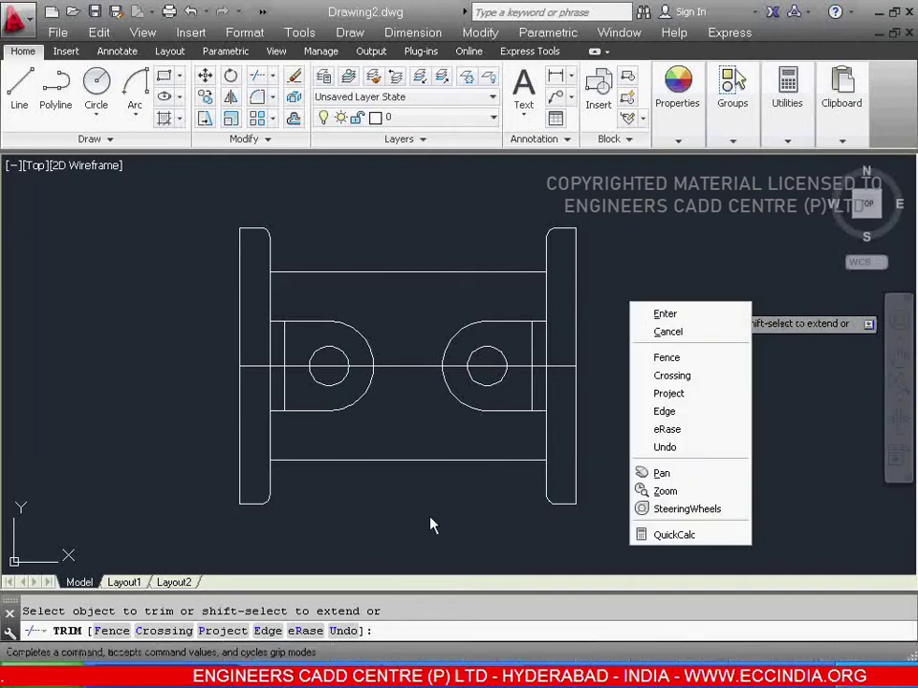
pyautogui.click(684, 314)
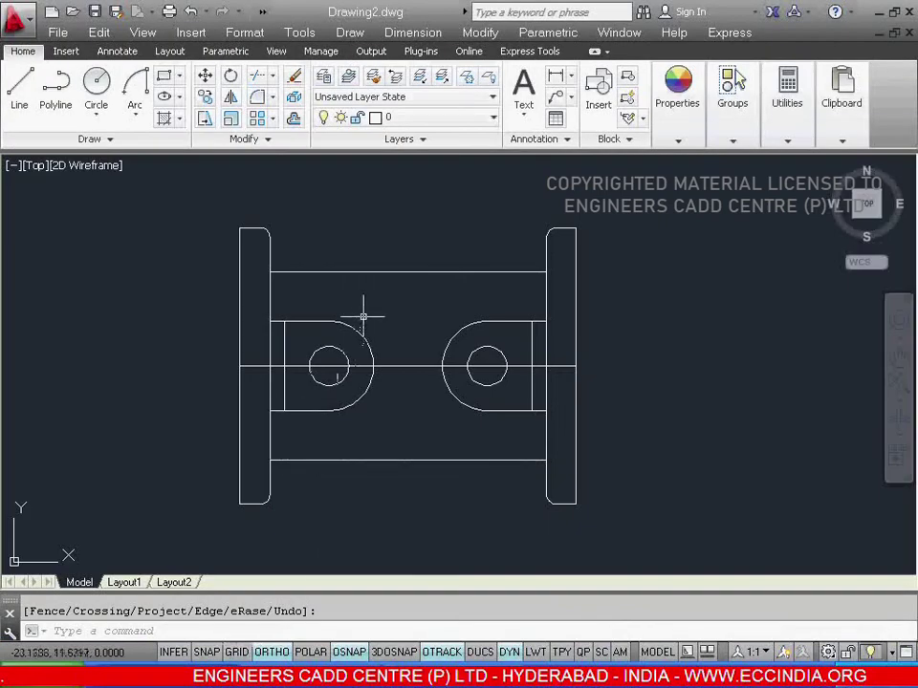
pyautogui.moveTo(364, 312); pyautogui.dragTo(368, 348, button='middle')
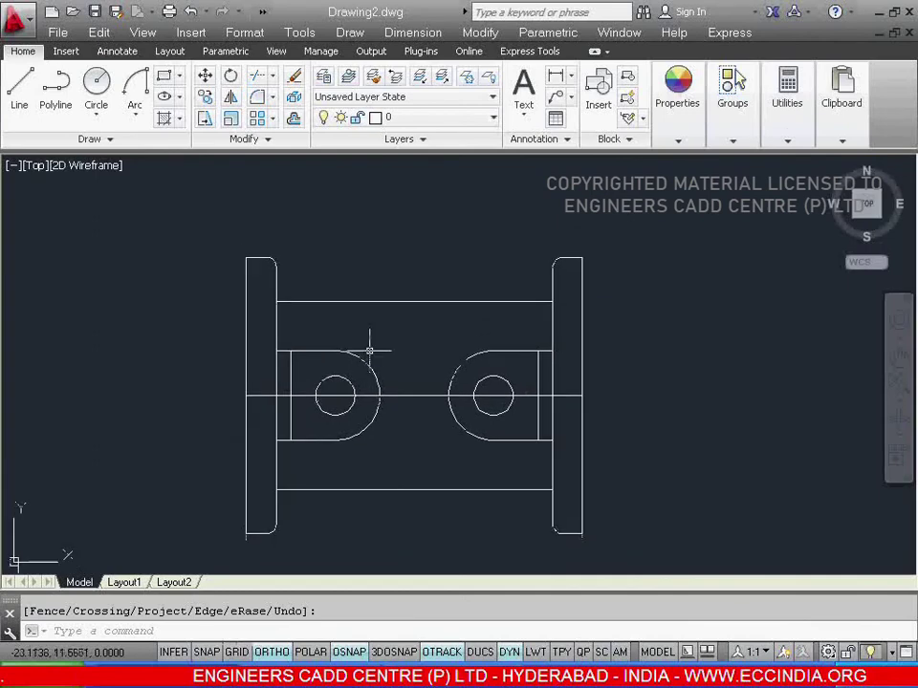
# - Fillet the top-left and top-right inner corners with radius 0.75 in Multiple mode
pyautogui.click(271, 97)
pyautogui.click(312, 140)
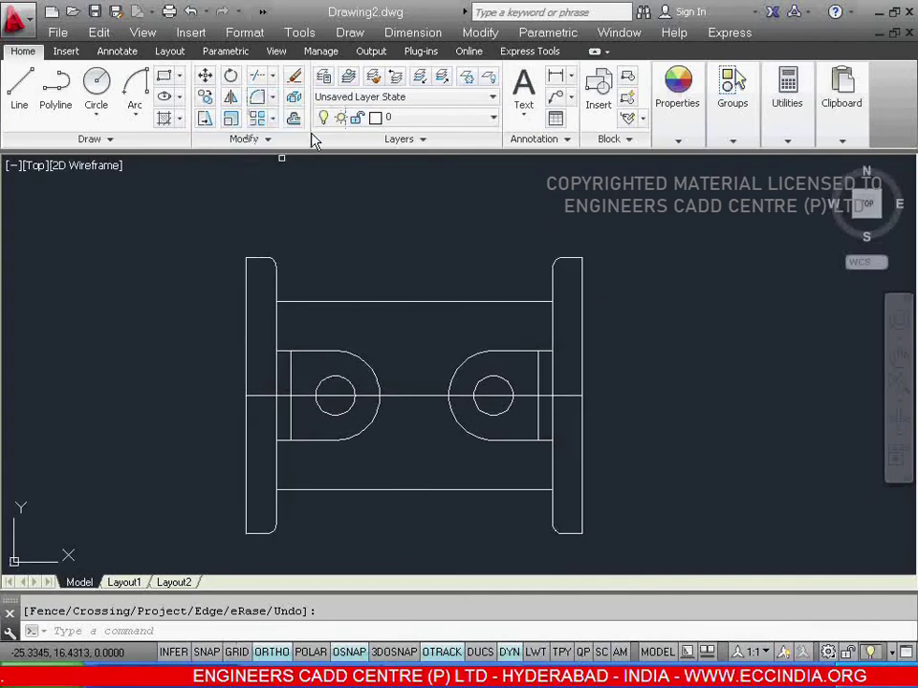
pyautogui.rightClick(344, 239)
pyautogui.click(395, 346)
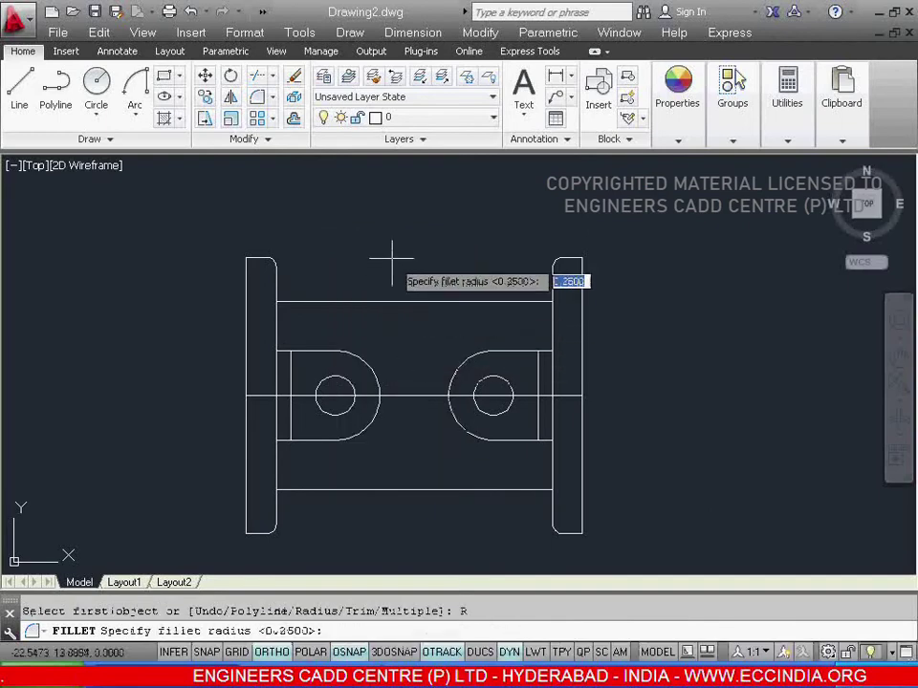
pyautogui.write('0.')
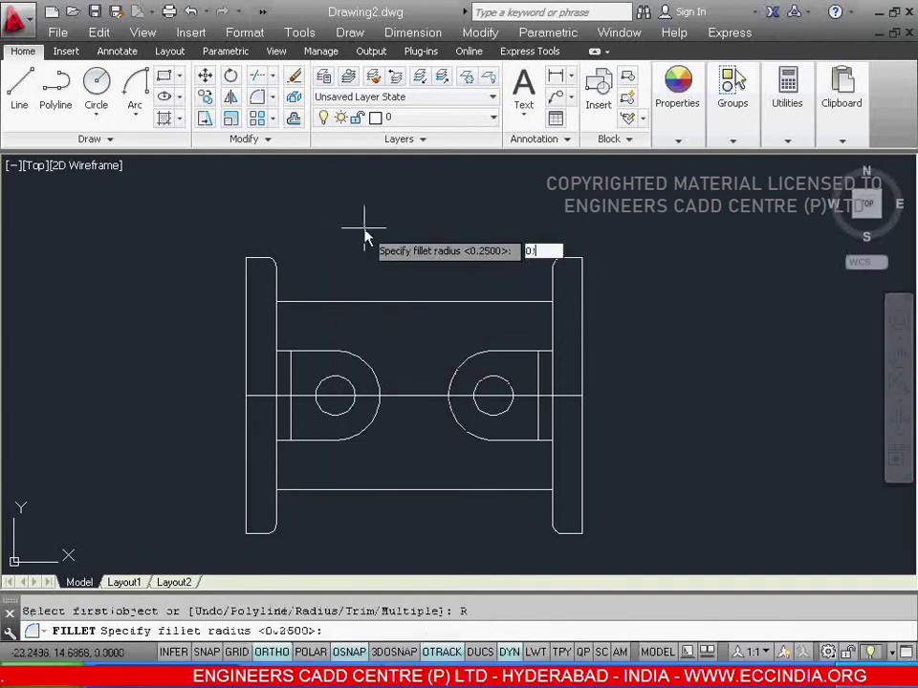
pyautogui.press('Return')
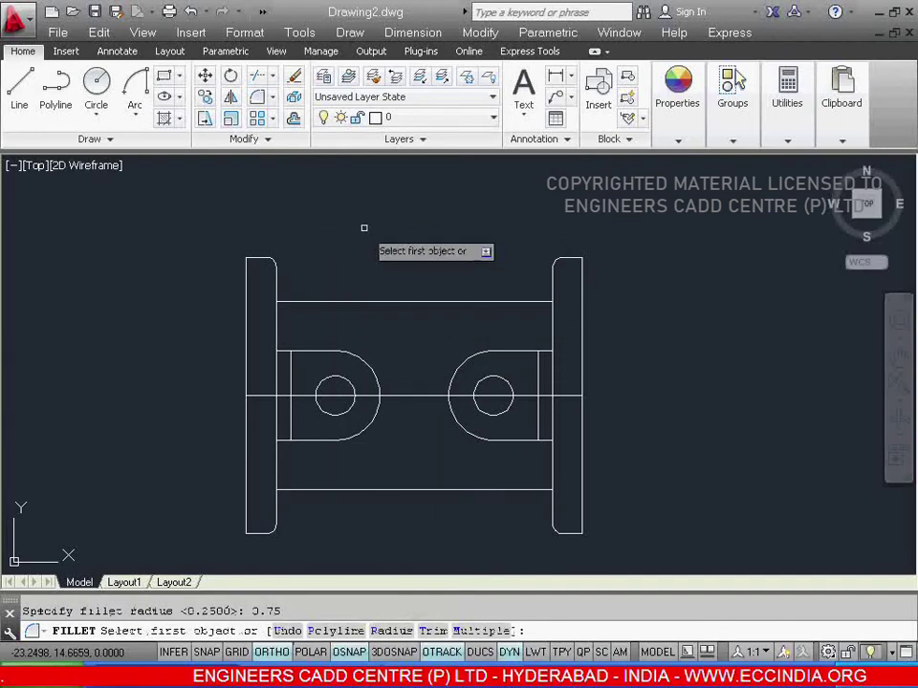
pyautogui.rightClick(364, 228)
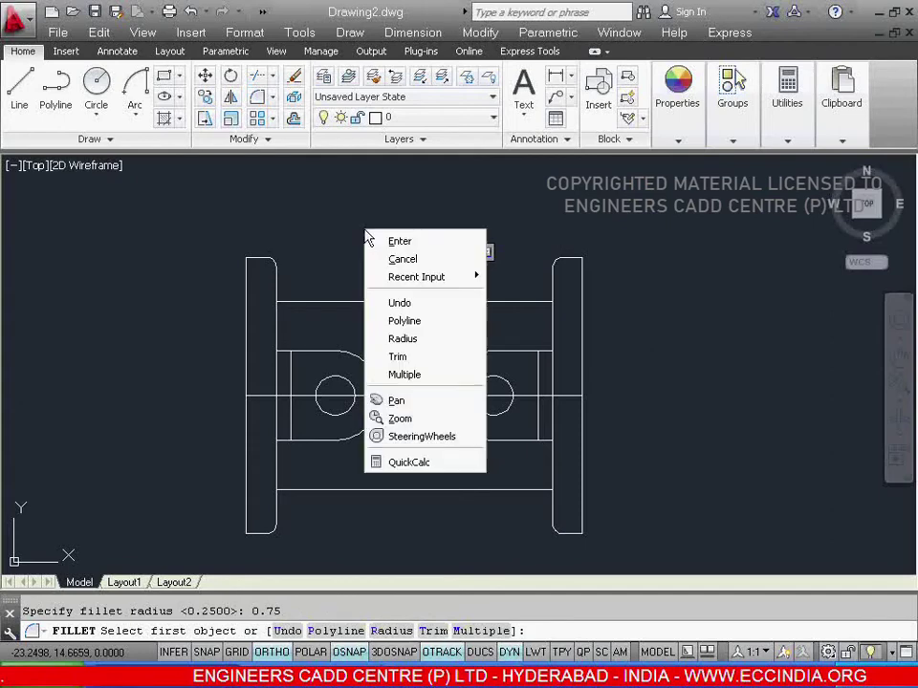
pyautogui.click(409, 372)
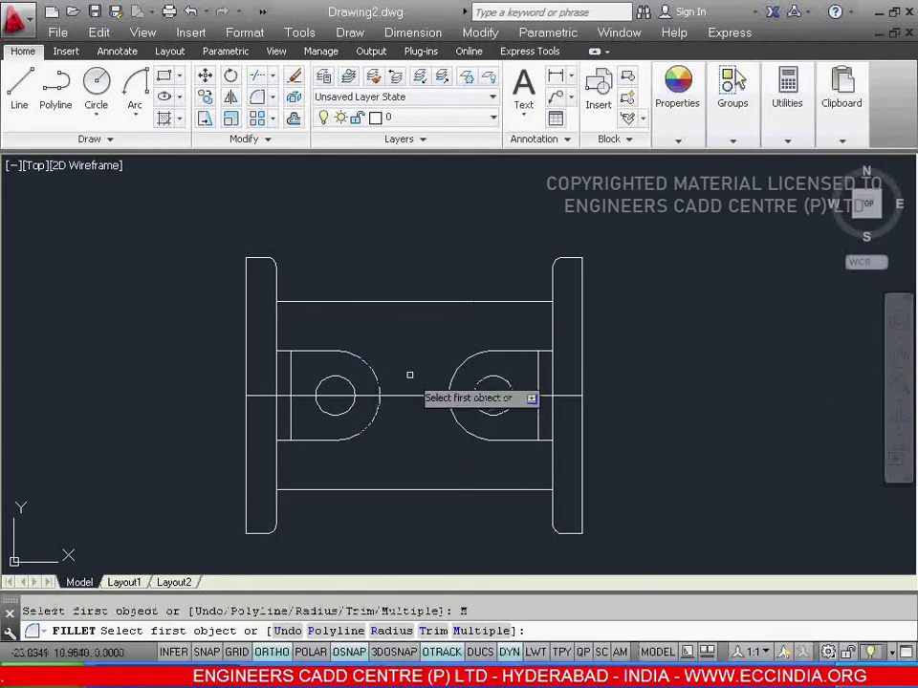
pyautogui.click(275, 285)
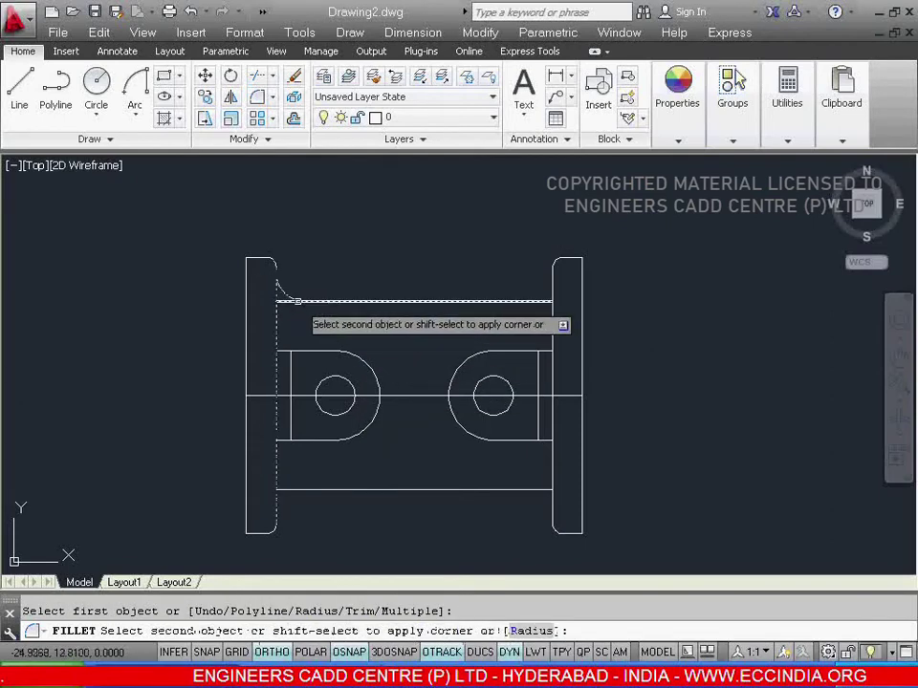
pyautogui.click(286, 301)
pyautogui.click(554, 287)
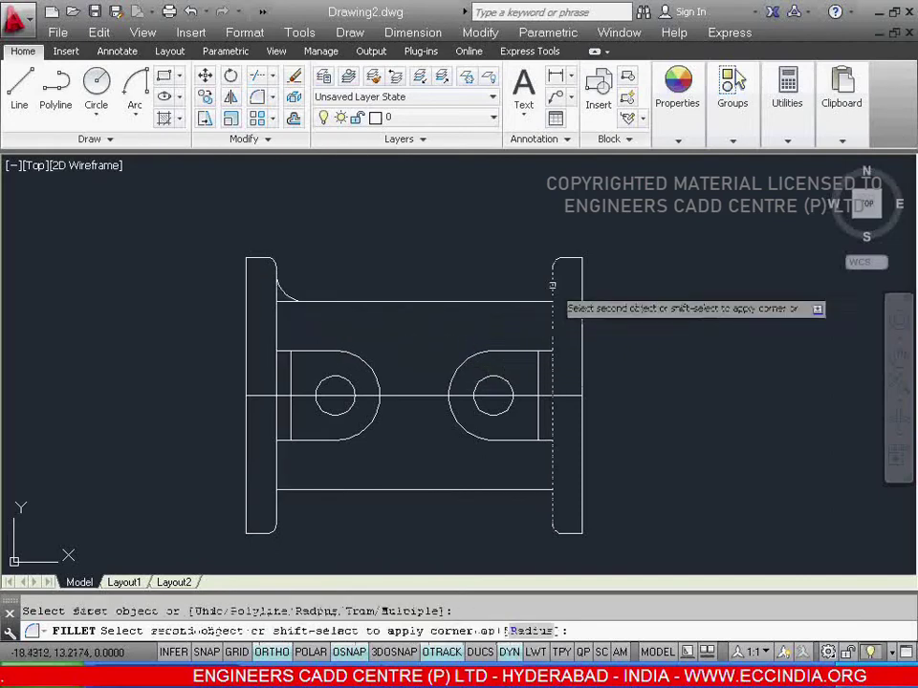
pyautogui.click(527, 304)
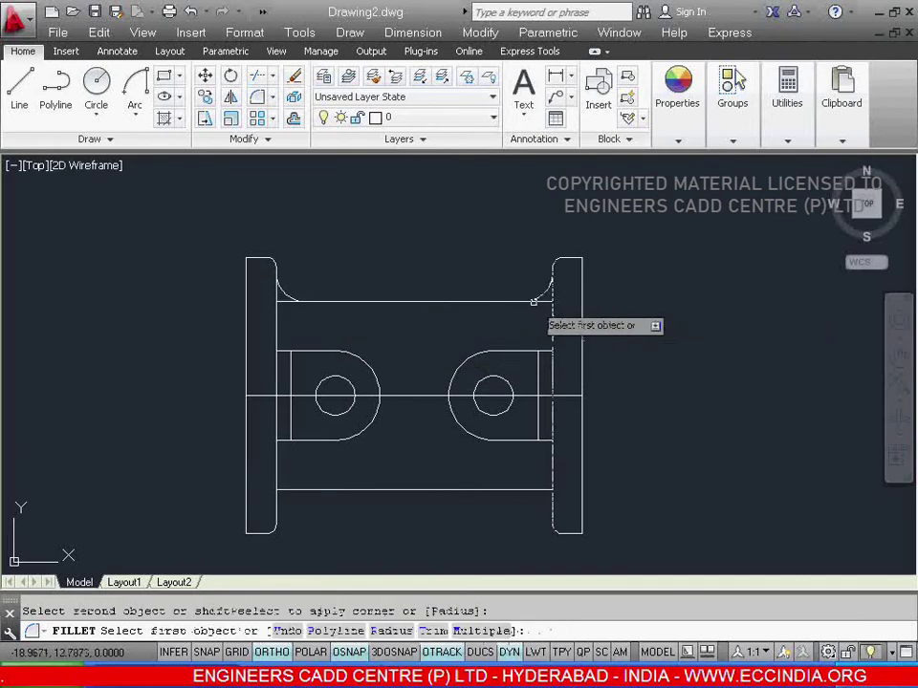
# - Fillet the bottom-left and bottom-right inner corners at the same 0.75 radius
pyautogui.click(276, 514)
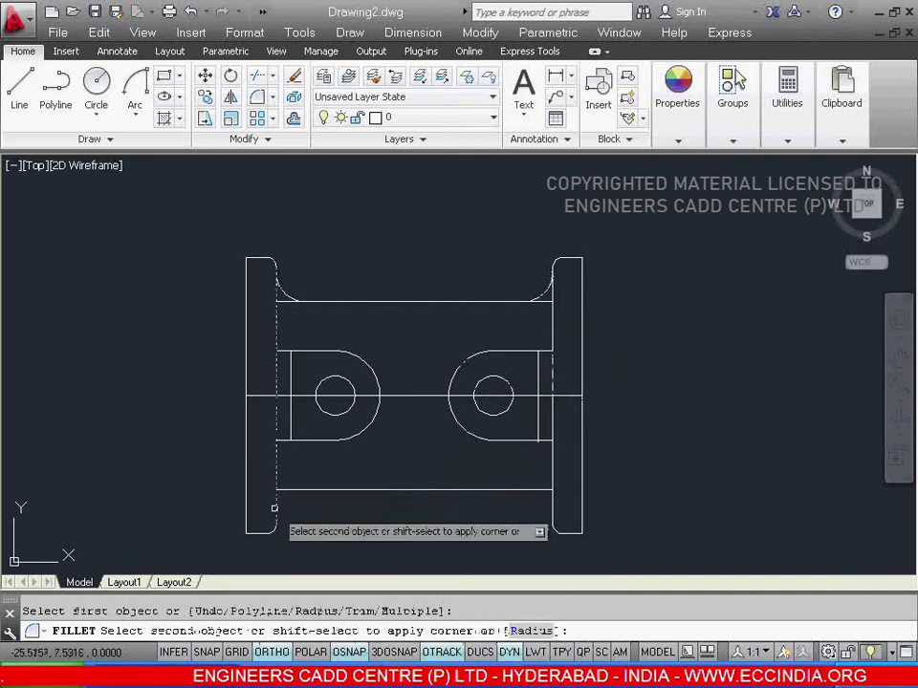
pyautogui.click(295, 490)
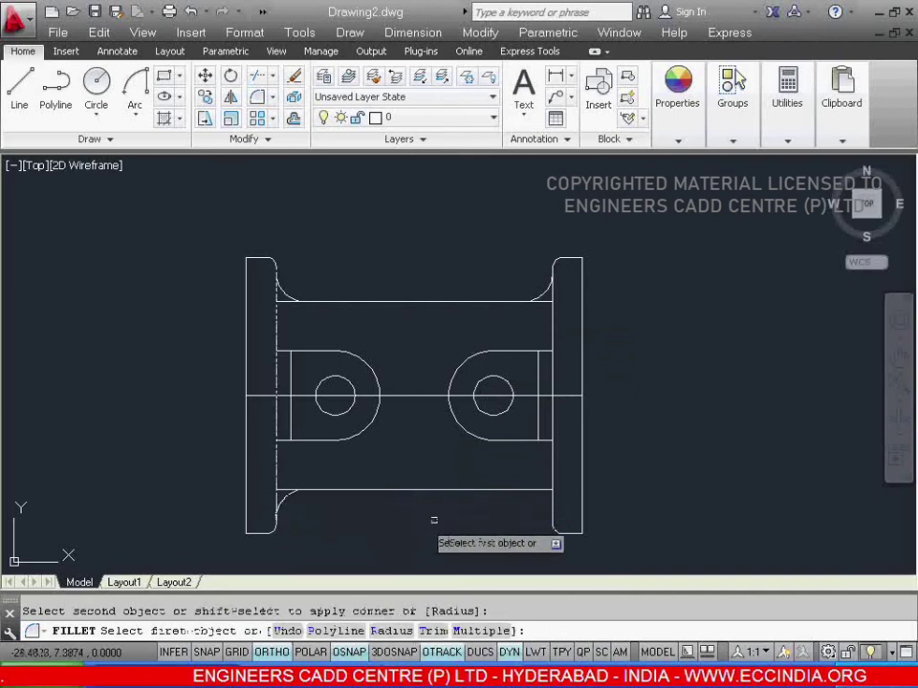
pyautogui.click(525, 491)
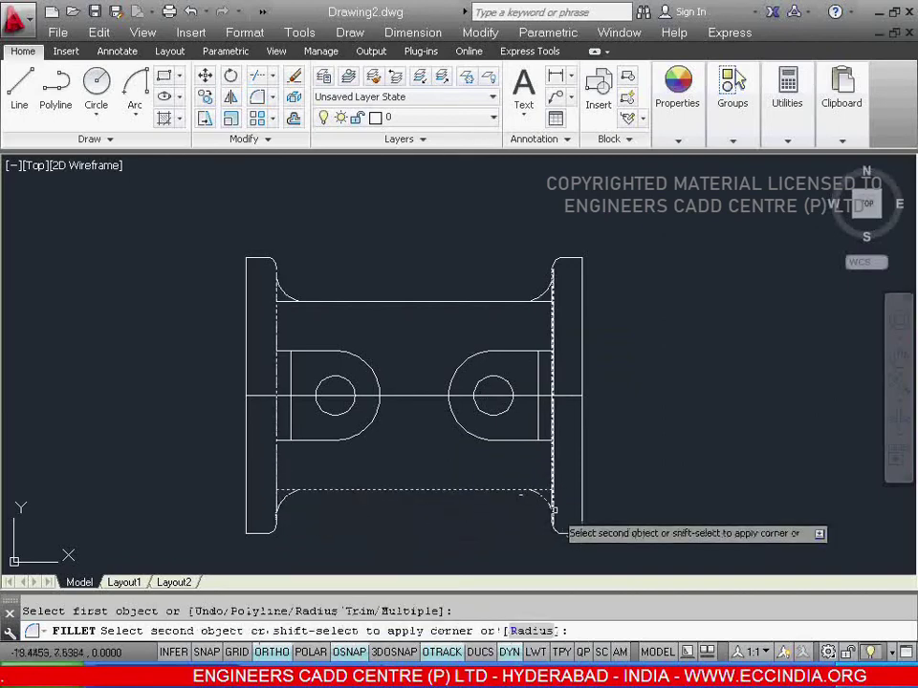
pyautogui.click(552, 524)
pyautogui.rightClick(659, 417)
pyautogui.click(708, 416)
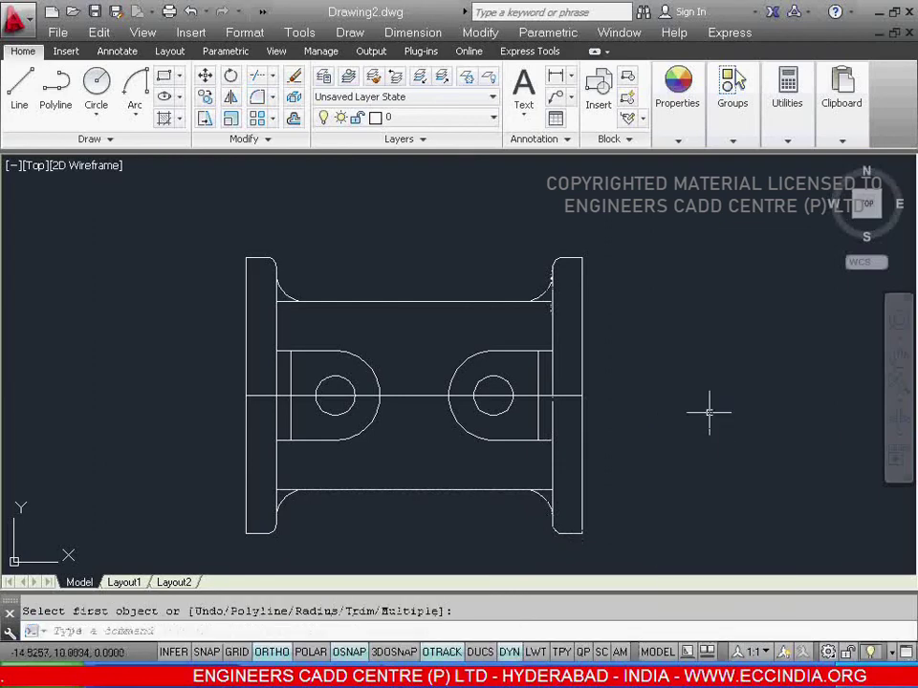
# - Trim the leftover flange edge pieces using all objects as cutting edges
pyautogui.click(275, 77)
pyautogui.click(270, 97)
pyautogui.press('Return')
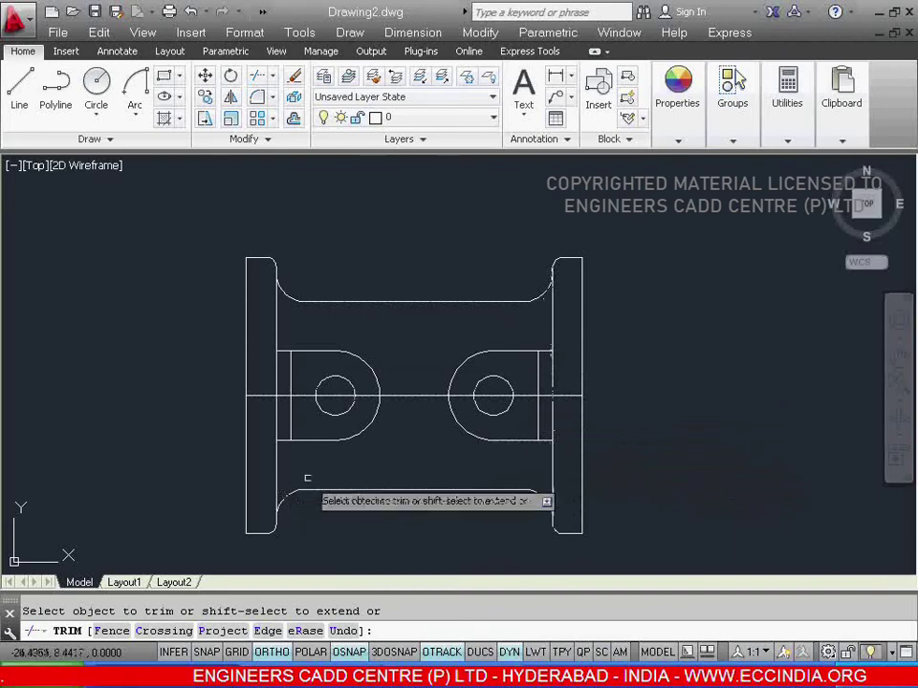
pyautogui.rightClick(658, 387)
pyautogui.click(677, 393)
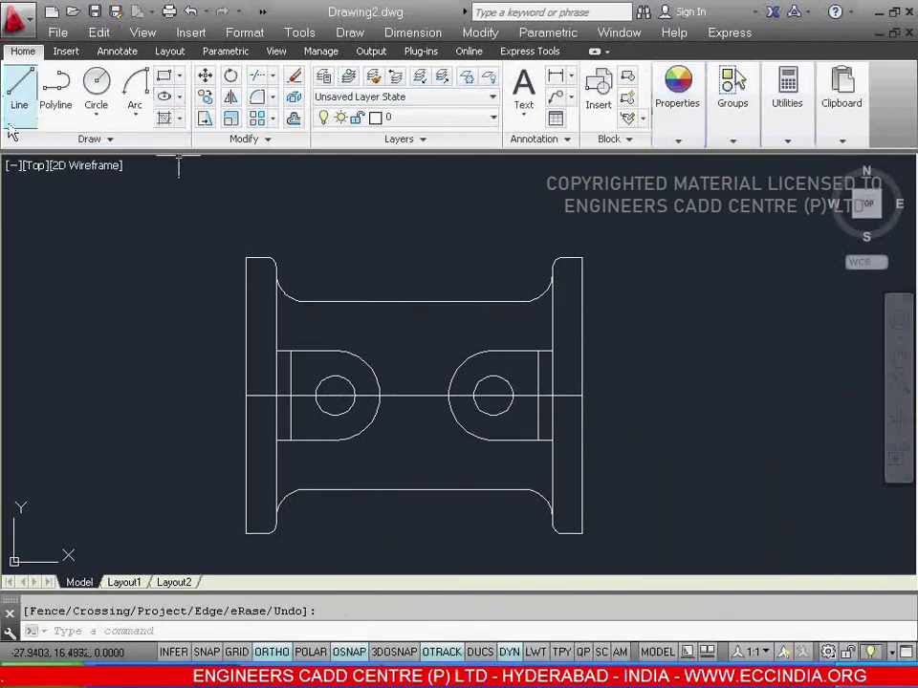
# - Draw vertical lines through the left and right hole centres and check them against the workbook PDF
pyautogui.click(19, 88)
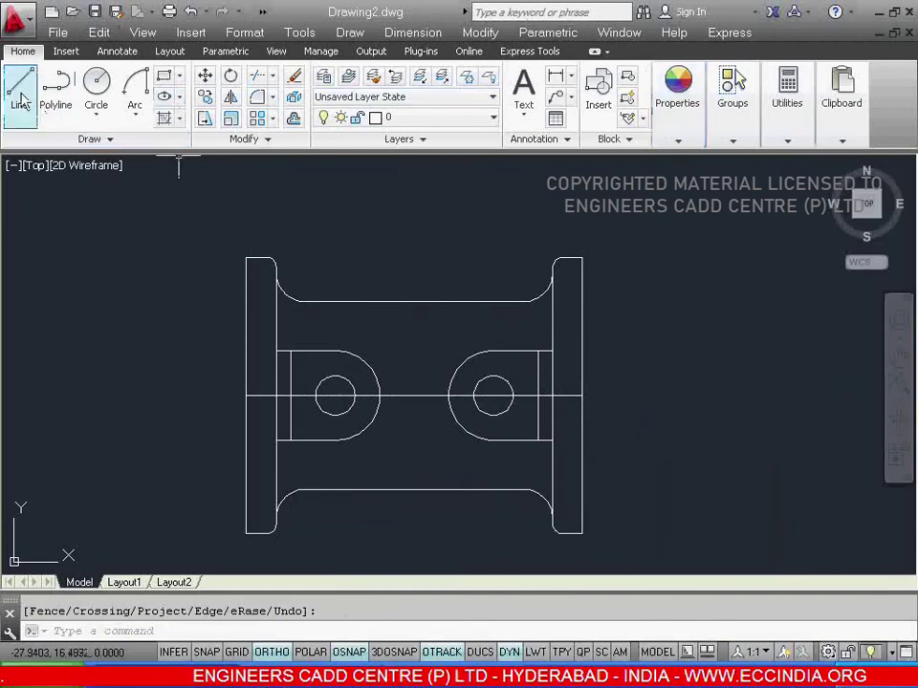
pyautogui.click(335, 352)
pyautogui.click(335, 438)
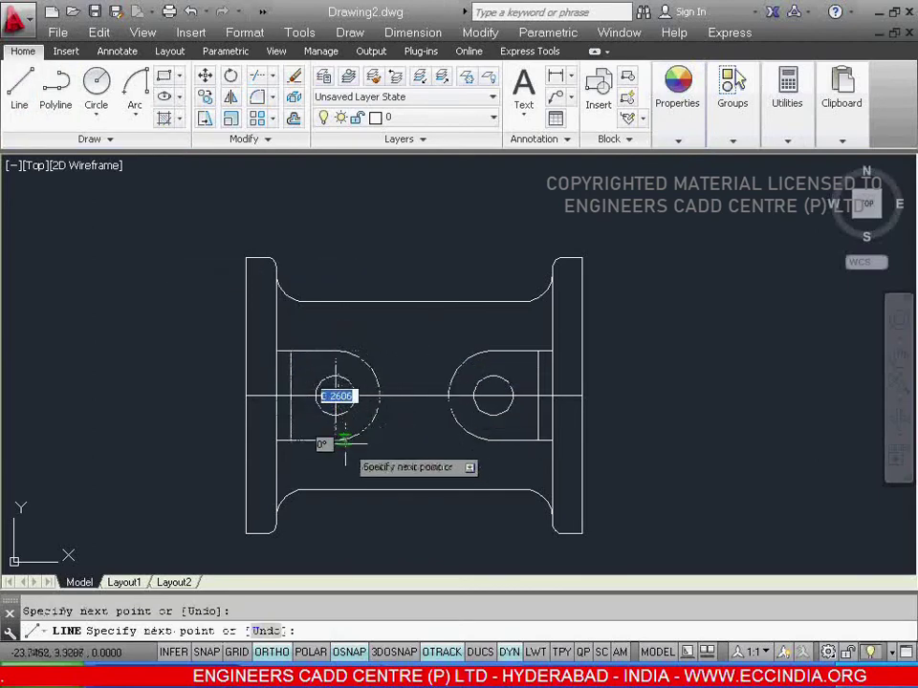
pyautogui.rightClick(357, 452)
pyautogui.click(389, 462)
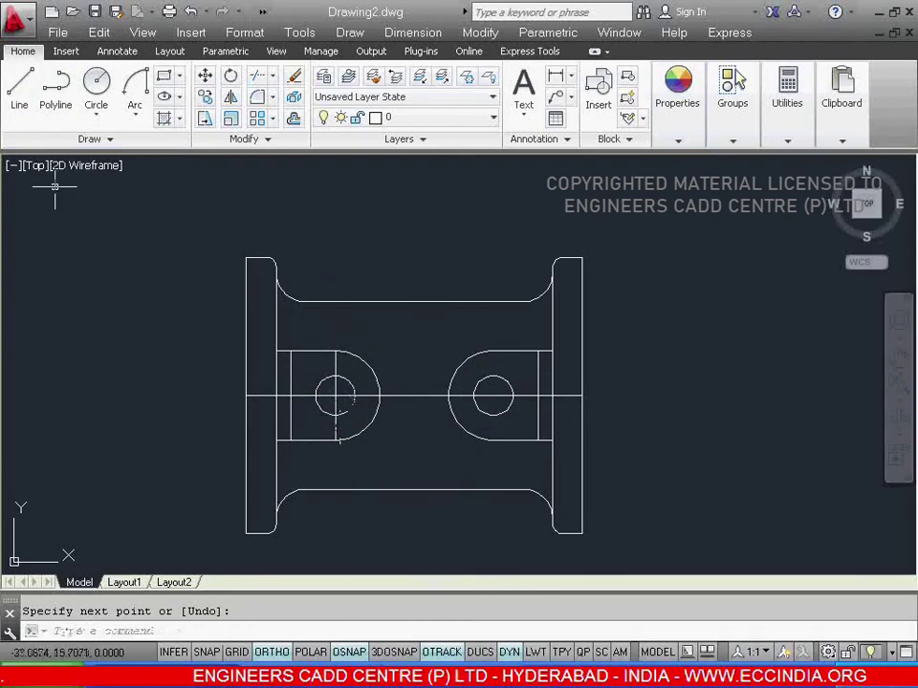
pyautogui.click(19, 88)
pyautogui.click(492, 350)
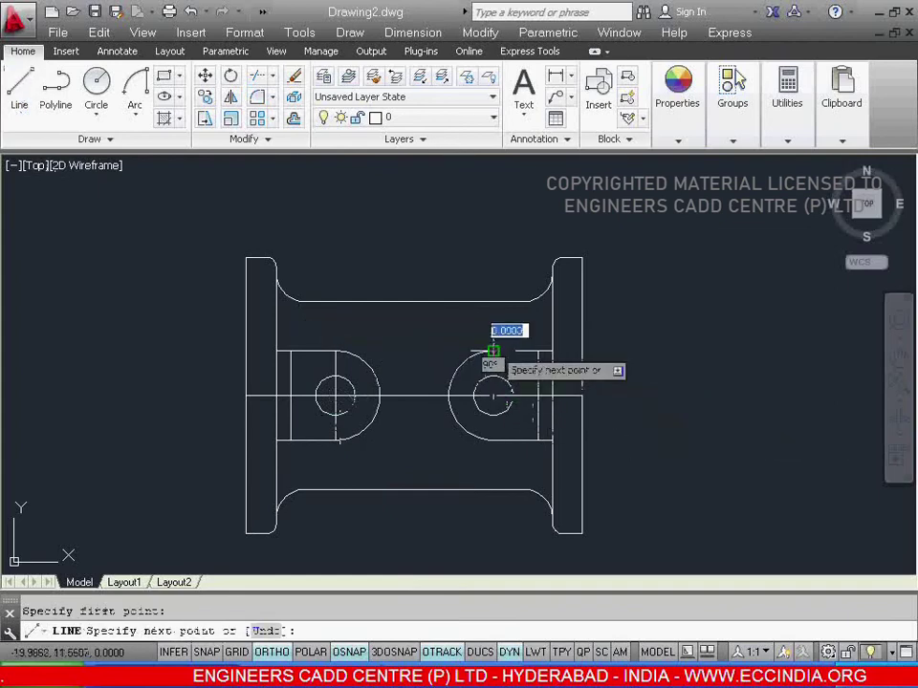
pyautogui.click(493, 438)
pyautogui.rightClick(500, 467)
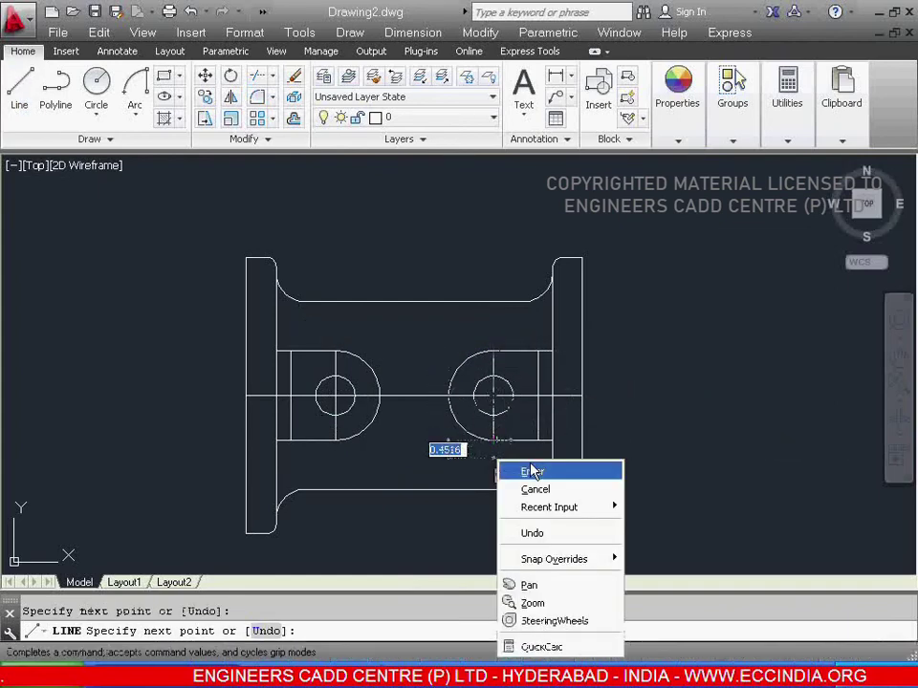
pyautogui.click(529, 464)
pyautogui.hotkey('alt', 'Tab')
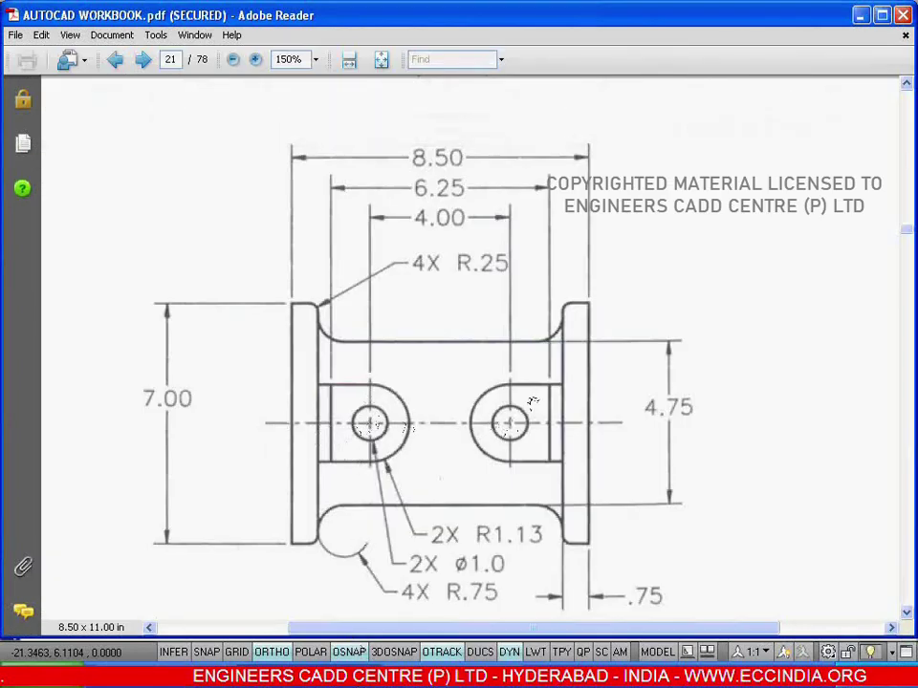
pyautogui.hotkey('alt', 'Tab')
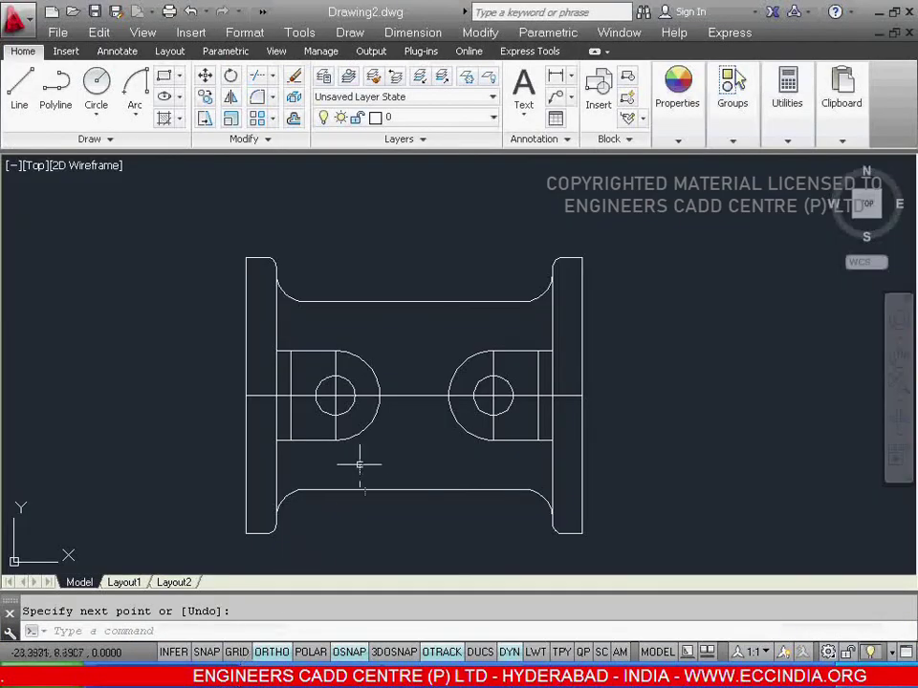
# - Change the horizontal line and both vertical hole lines to the CENTER dash-dot linetype
pyautogui.click(425, 414)
pyautogui.click(414, 387)
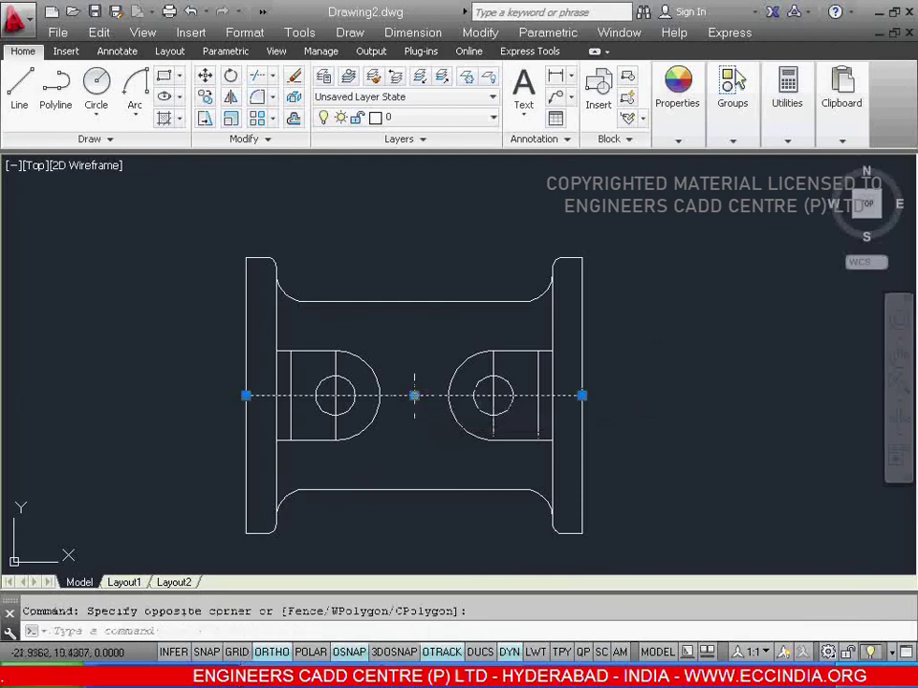
pyautogui.click(347, 367)
pyautogui.click(449, 404)
pyautogui.click(513, 382)
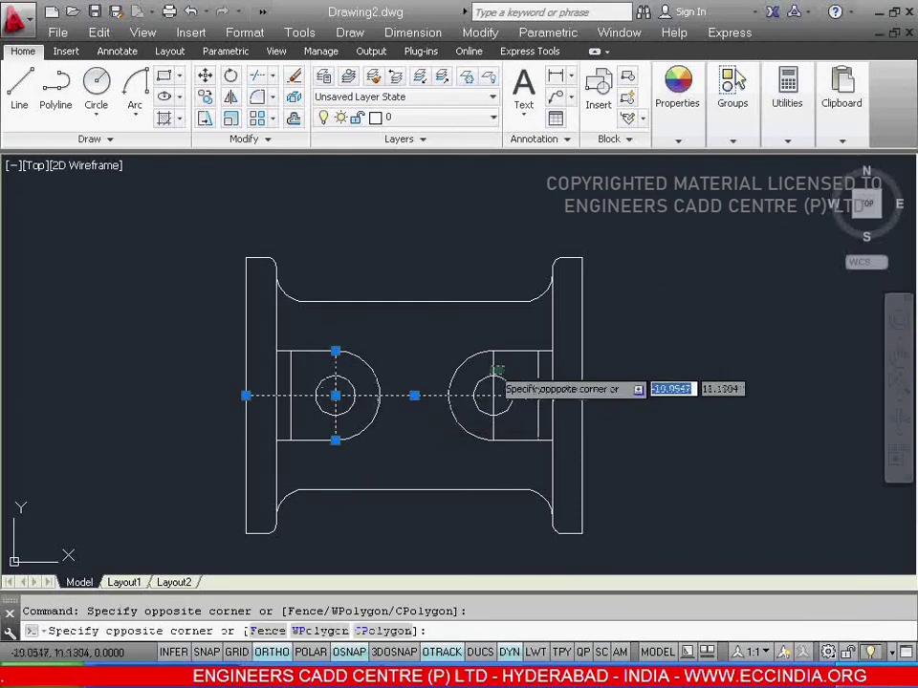
pyautogui.click(488, 363)
pyautogui.click(678, 141)
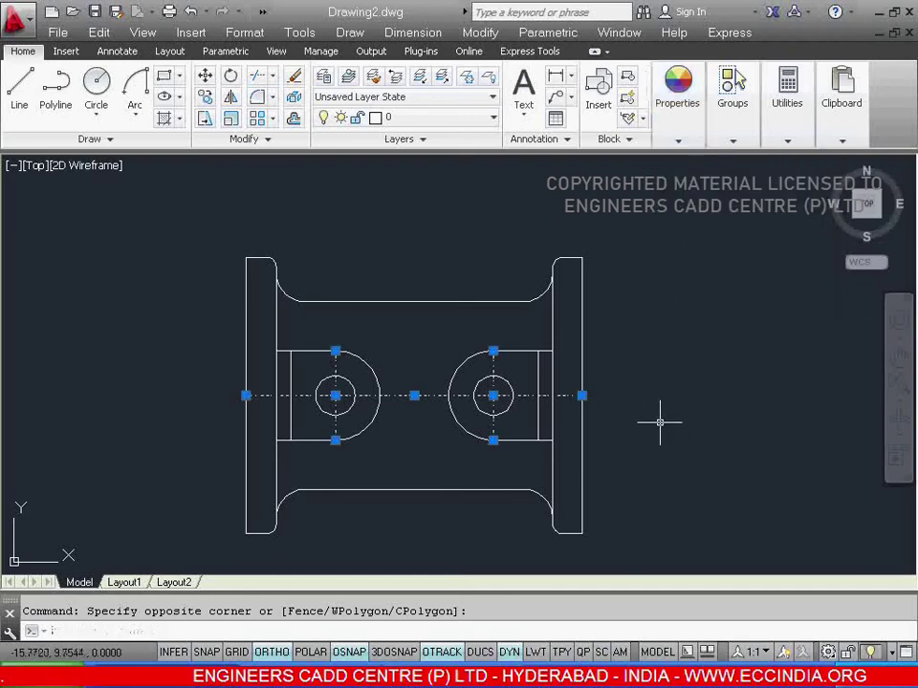
pyautogui.press('Escape')
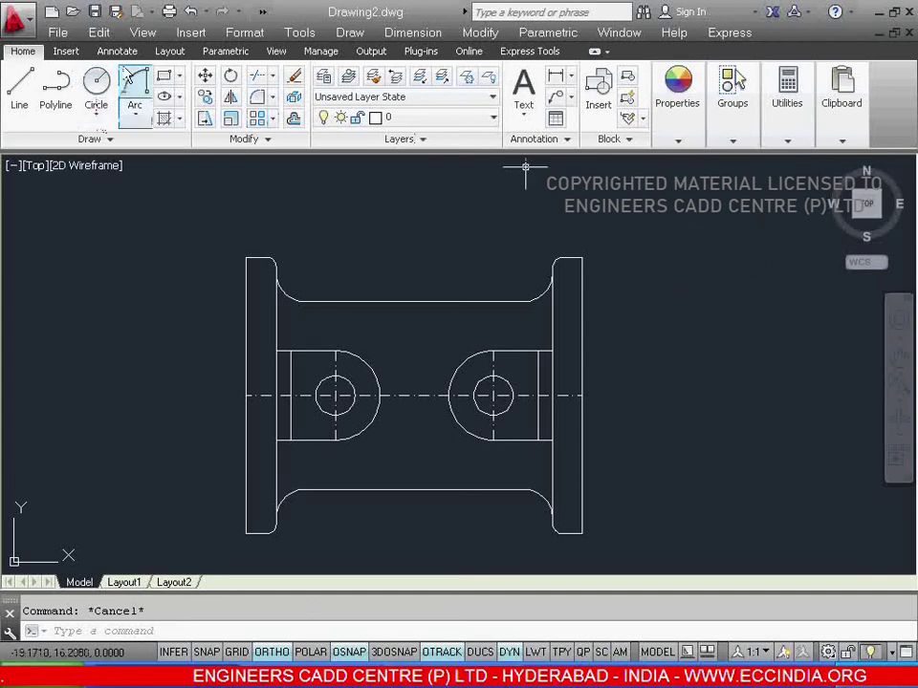
# - Zoom to extents from the View menu so the whole bracket fills the drawing area
pyautogui.click(143, 32)
pyautogui.moveTo(157, 116)
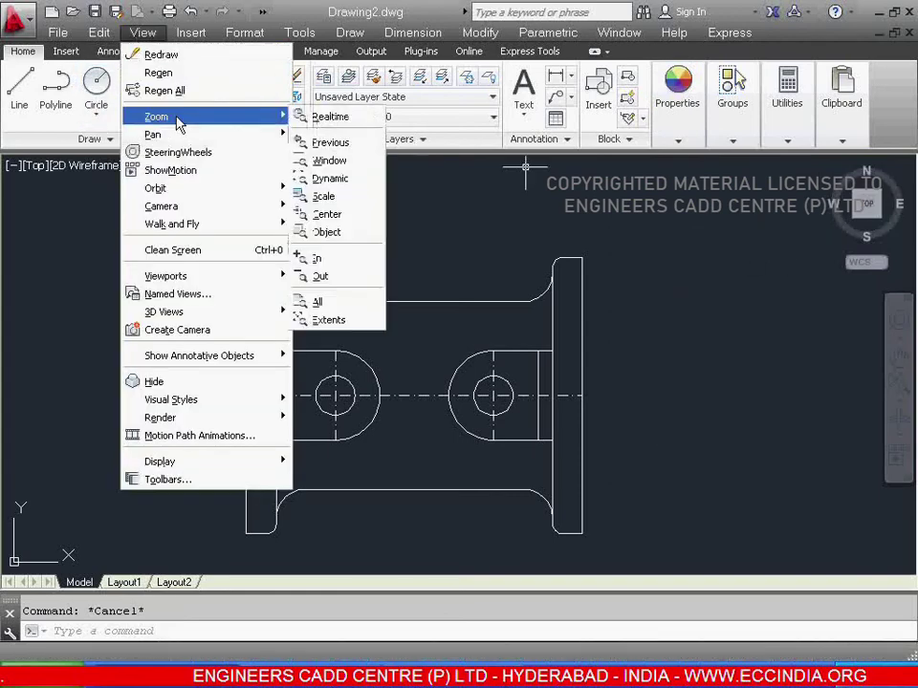
pyautogui.click(316, 320)
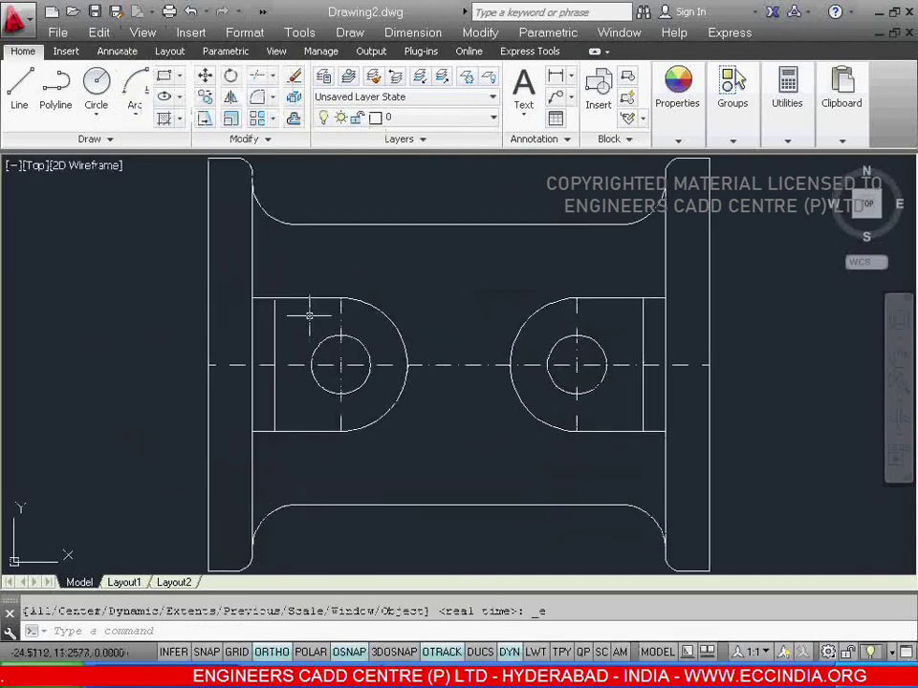